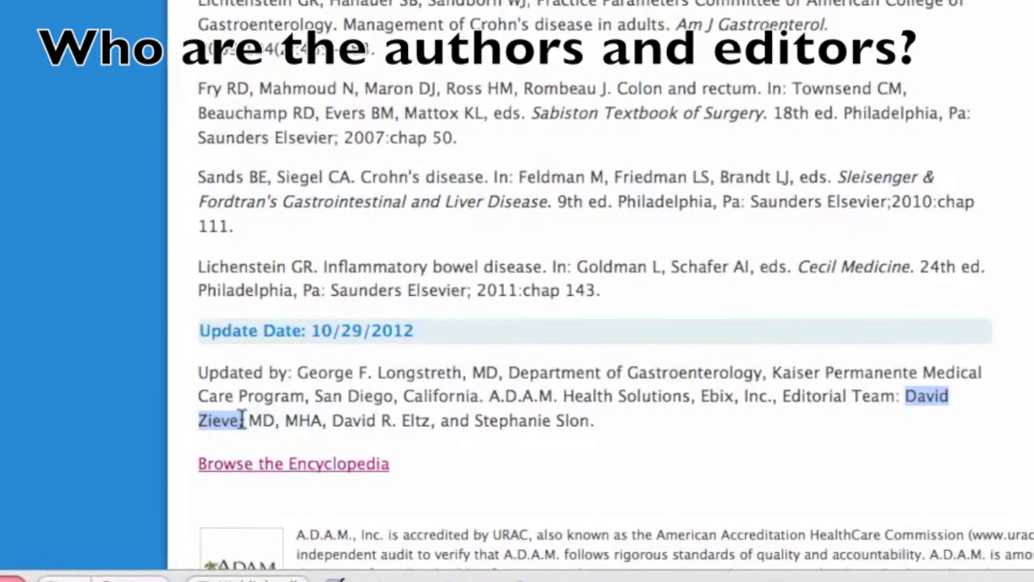
- Examine the names of the editorial team members listed below the Crohn's disease article's update date
{"action": "left_click_drag", "start_coordinate": [319, 419], "coordinate": [416, 420]}
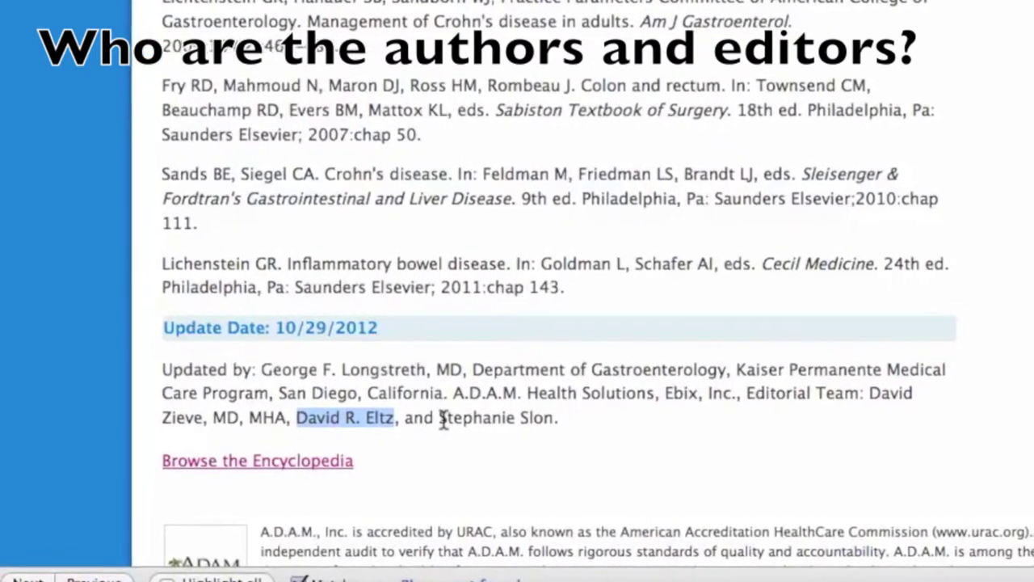
{"action": "left_click_drag", "start_coordinate": [444, 419], "coordinate": [557, 419]}
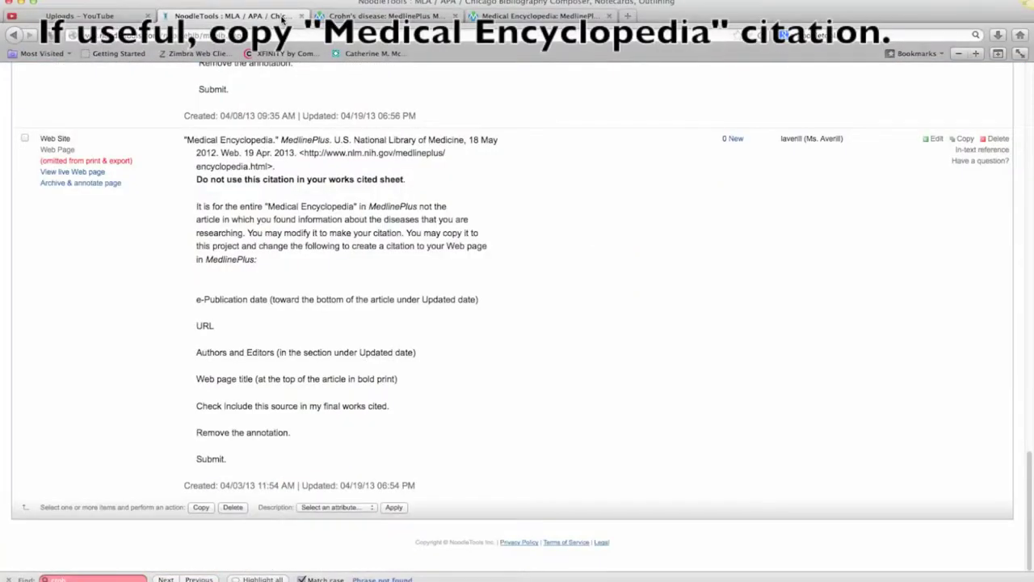
- Copy the "Medical Encyclopedia" MedlinePlus citation into the open project and open the copy for editing
{"action": "left_click", "coordinate": [964, 138]}
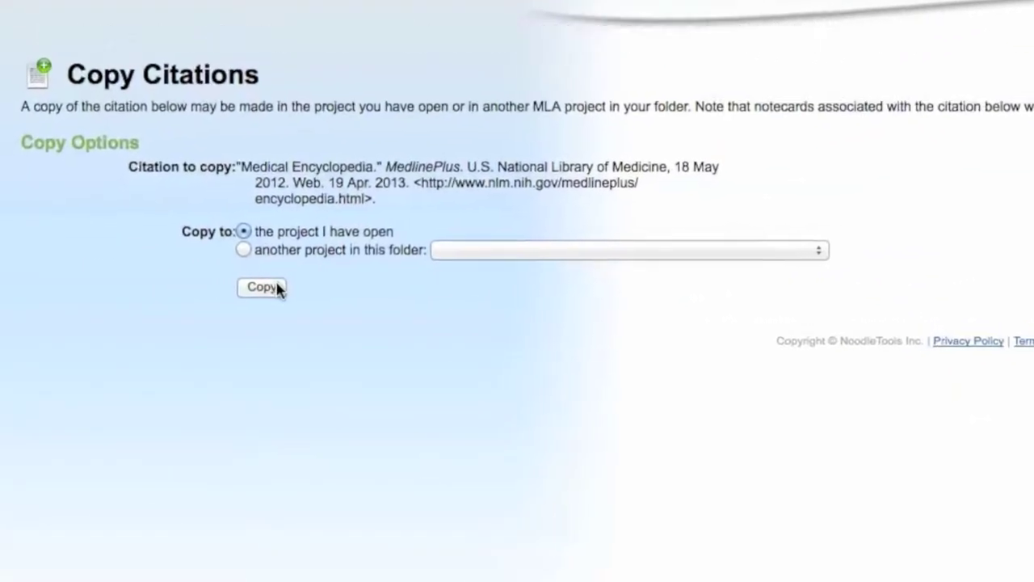
{"action": "left_click", "coordinate": [262, 287]}
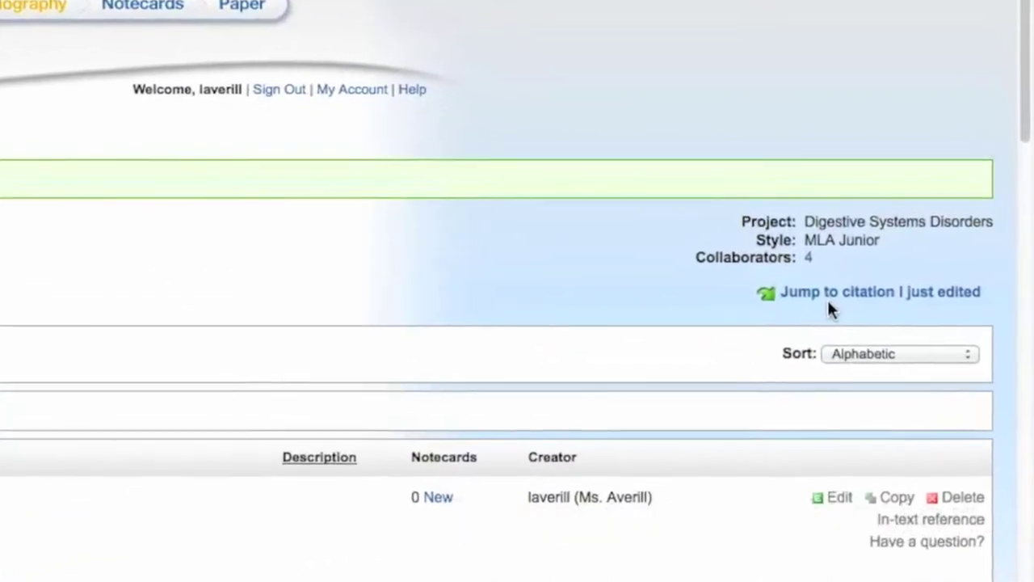
{"action": "left_click", "coordinate": [828, 297]}
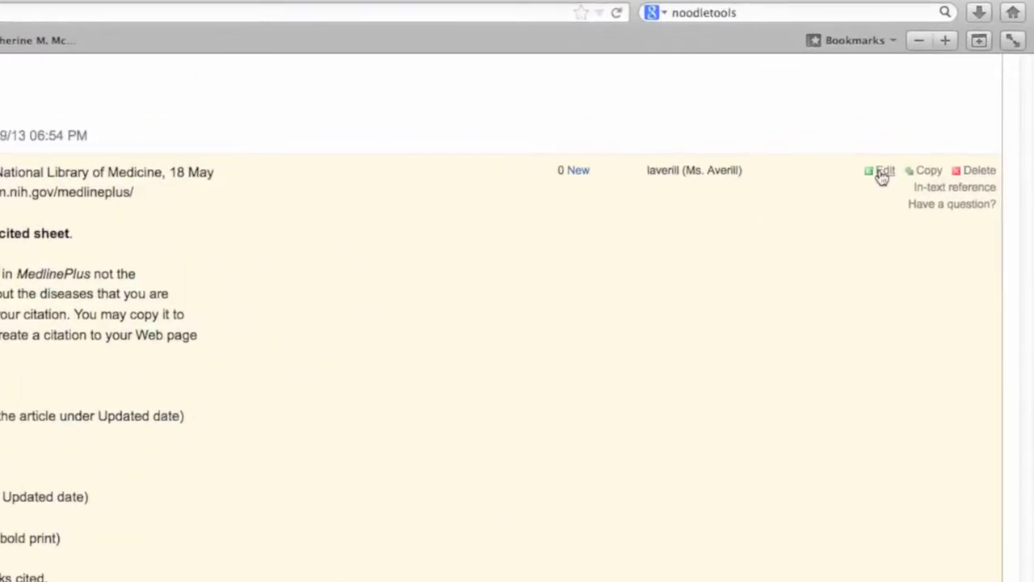
{"action": "left_click", "coordinate": [860, 186]}
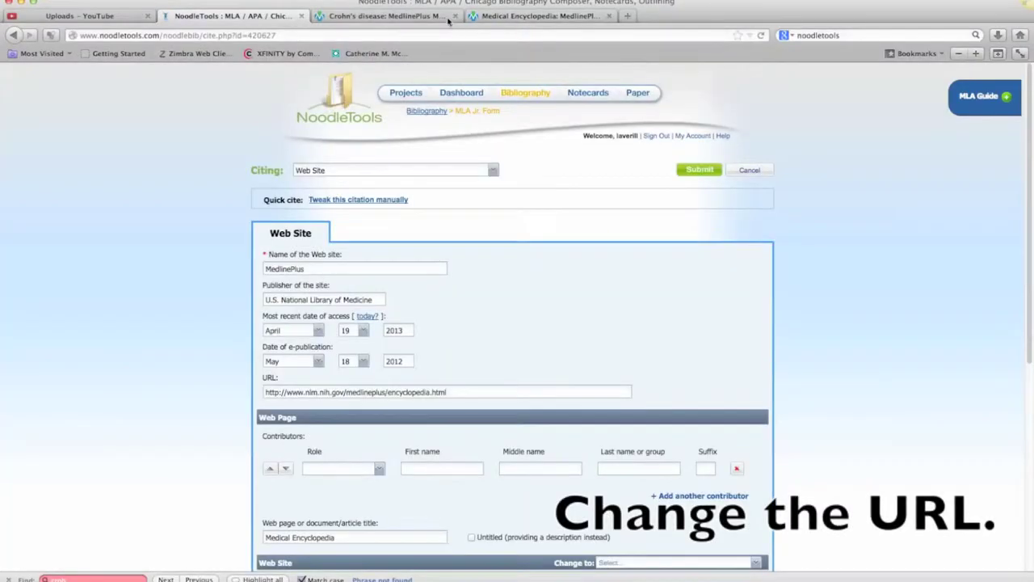
{"action": "left_click", "coordinate": [448, 20]}
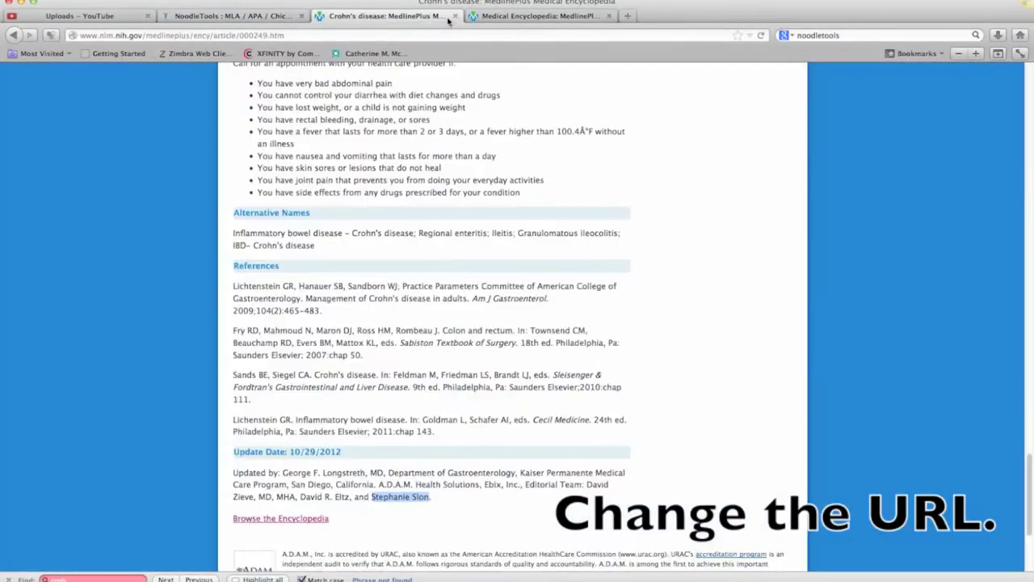
{"action": "left_click", "coordinate": [306, 35]}
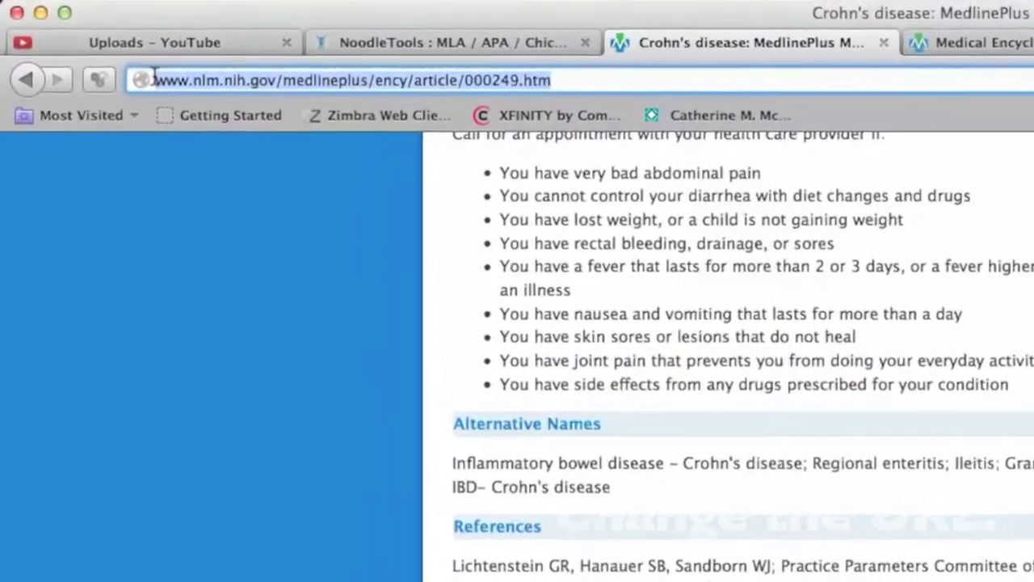
{"action": "left_click", "coordinate": [354, 39]}
{"action": "left_click_drag", "start_coordinate": [471, 394], "coordinate": [266, 391]}
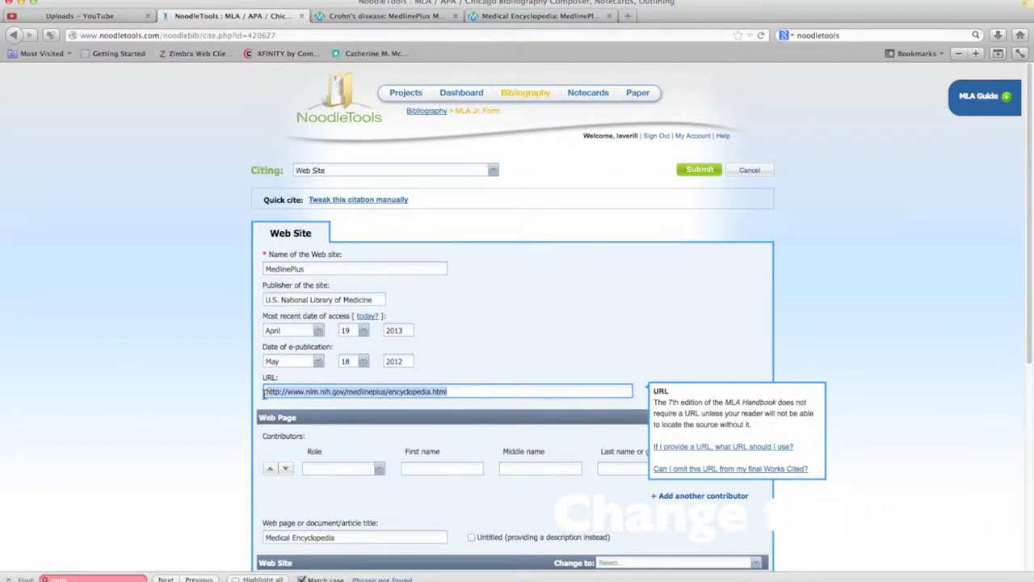
{"action": "key", "text": "super+v"}
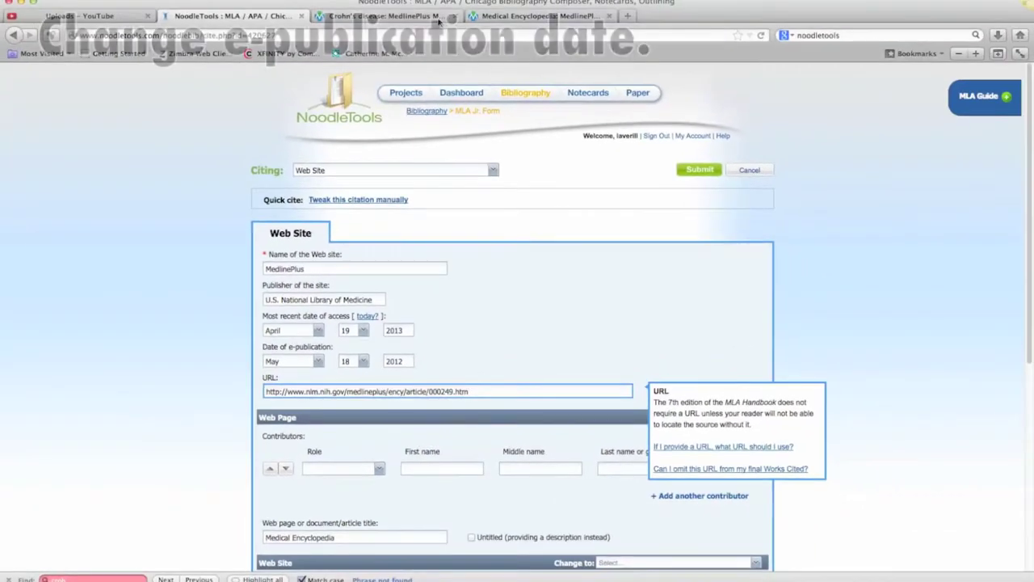
- Set the month and day of e-publication to October 29, matching the update date in the Crohn's disease article
{"action": "key", "text": "ctrl+Tab"}
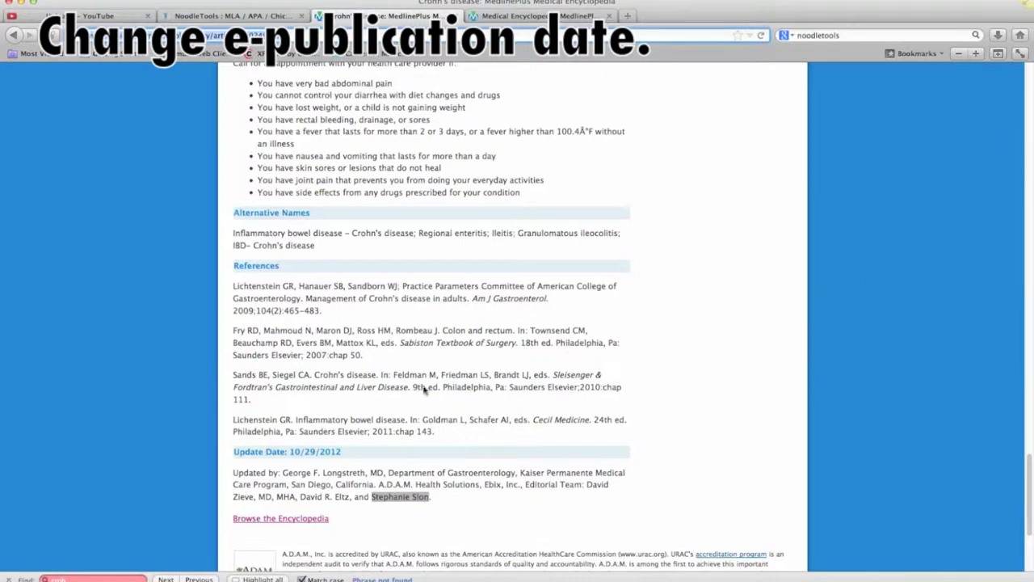
{"action": "left_click", "coordinate": [341, 454]}
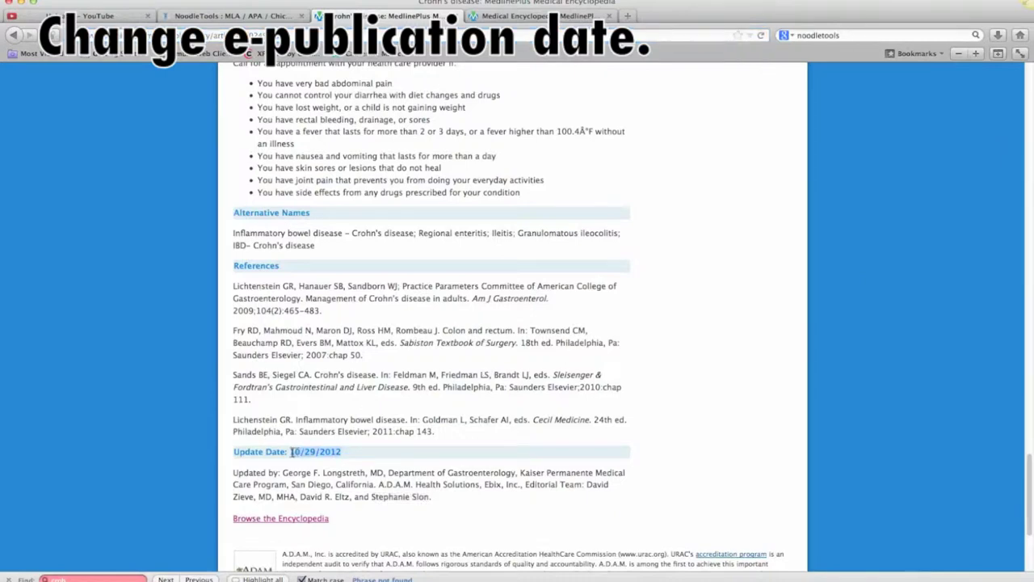
{"action": "left_click_drag", "start_coordinate": [290, 452], "coordinate": [341, 452]}
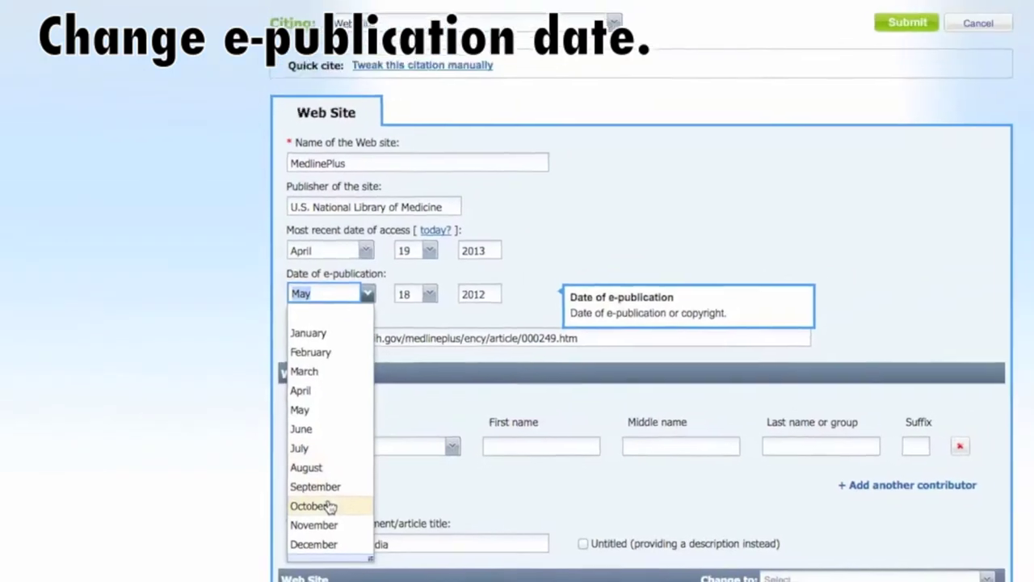
{"action": "left_click", "coordinate": [279, 510]}
{"action": "left_click", "coordinate": [364, 361]}
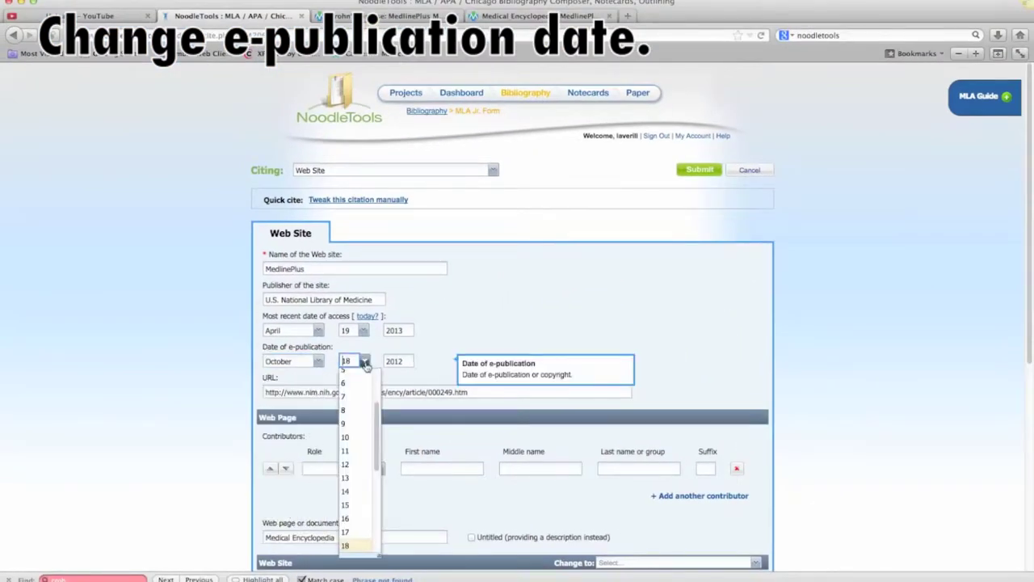
{"action": "left_click_drag", "start_coordinate": [372, 410], "coordinate": [374, 420]}
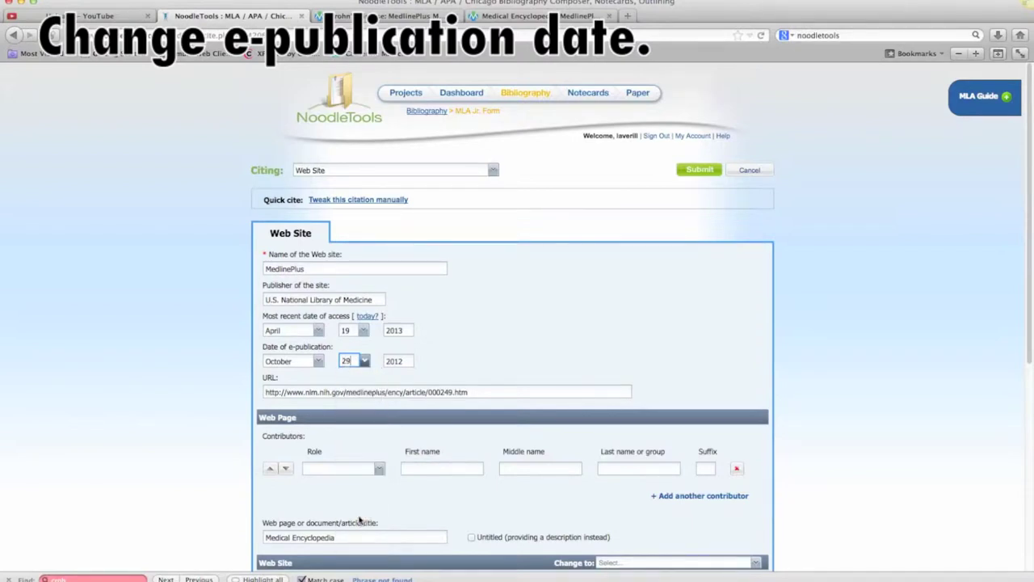
- Copy the author's name from the article into the first contributor entry, move the first name to its own field, and set the role to Author
{"action": "left_click", "coordinate": [374, 17]}
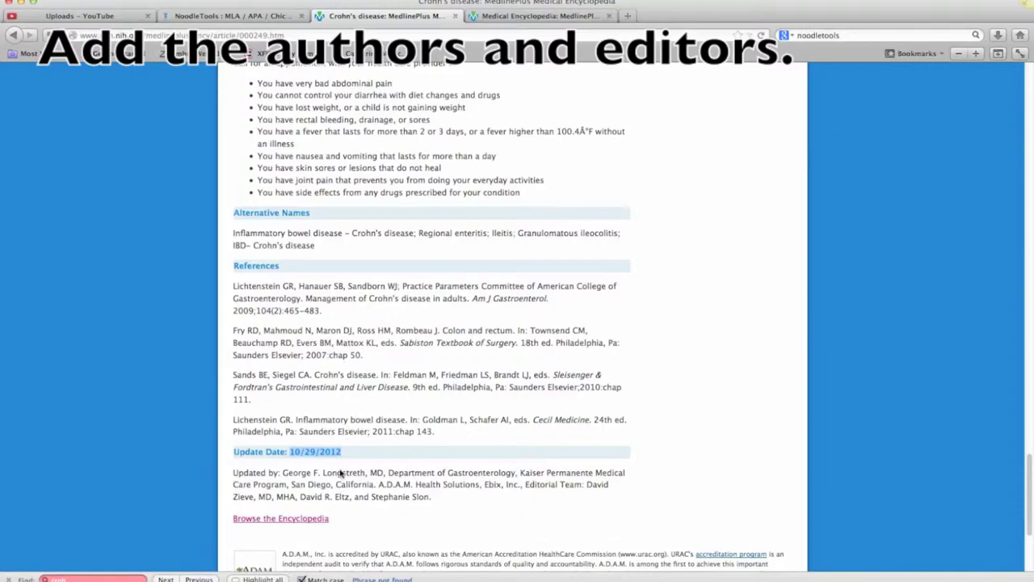
{"action": "left_click_drag", "start_coordinate": [368, 471], "coordinate": [297, 416]}
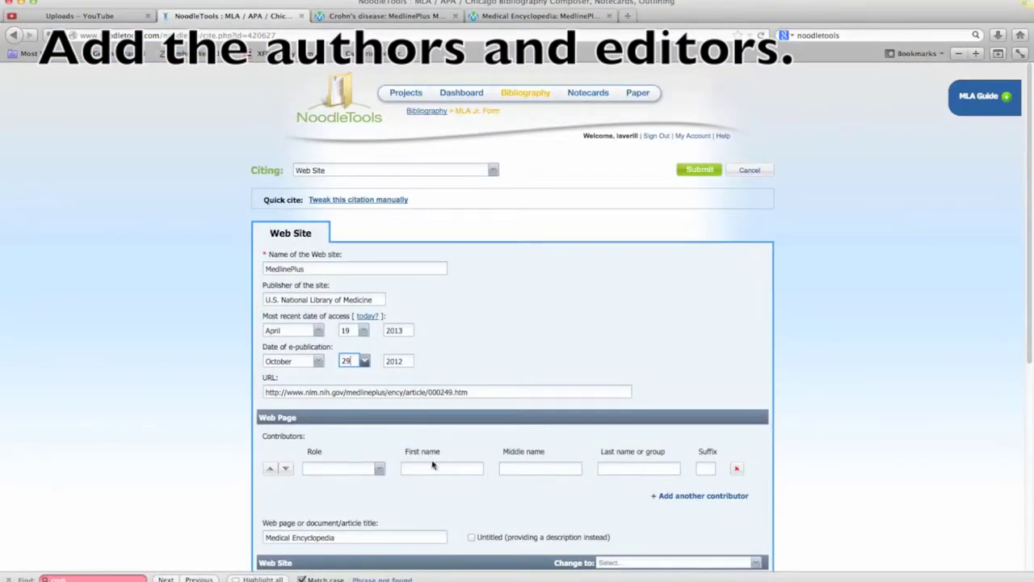
{"action": "left_click", "coordinate": [599, 468]}
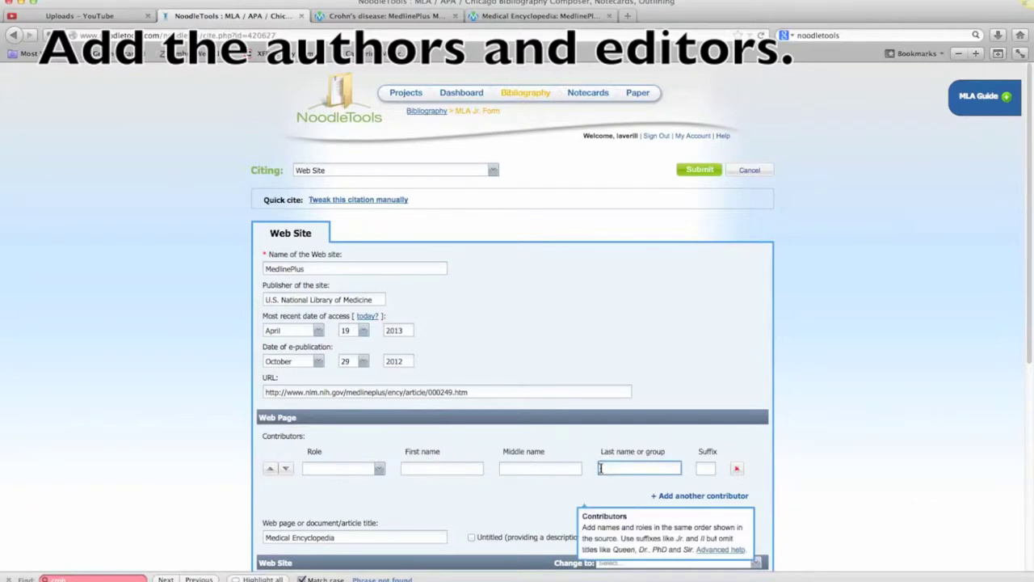
{"action": "key", "text": "super+v"}
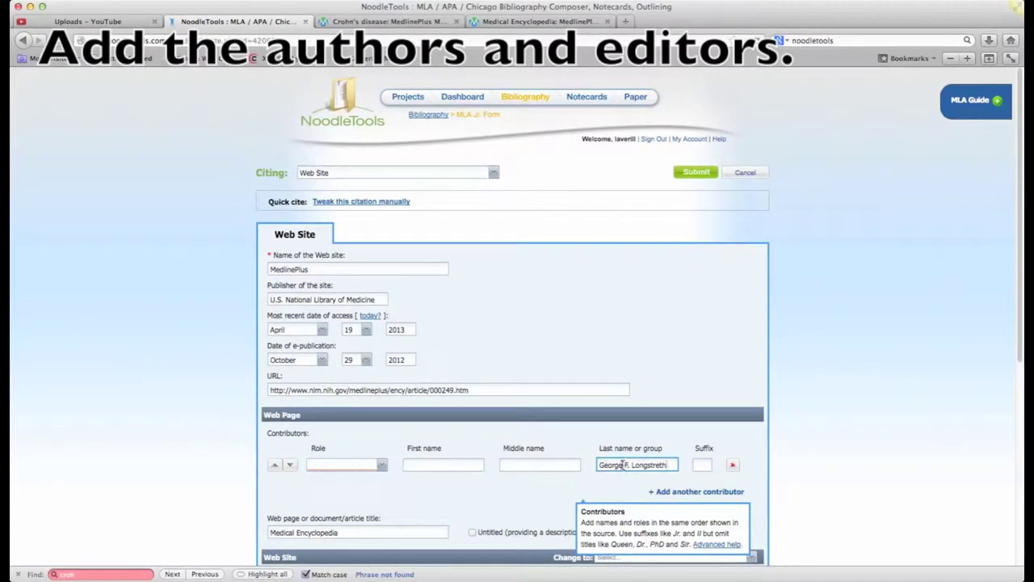
{"action": "left_click_drag", "start_coordinate": [622, 464], "coordinate": [602, 465]}
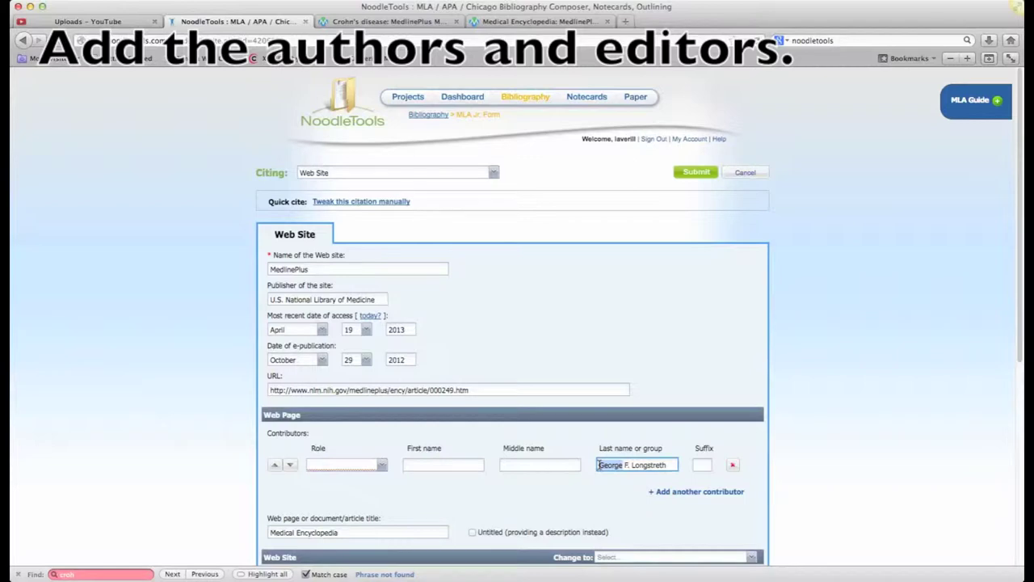
{"action": "key", "text": "super+x"}
{"action": "left_click", "coordinate": [442, 465]}
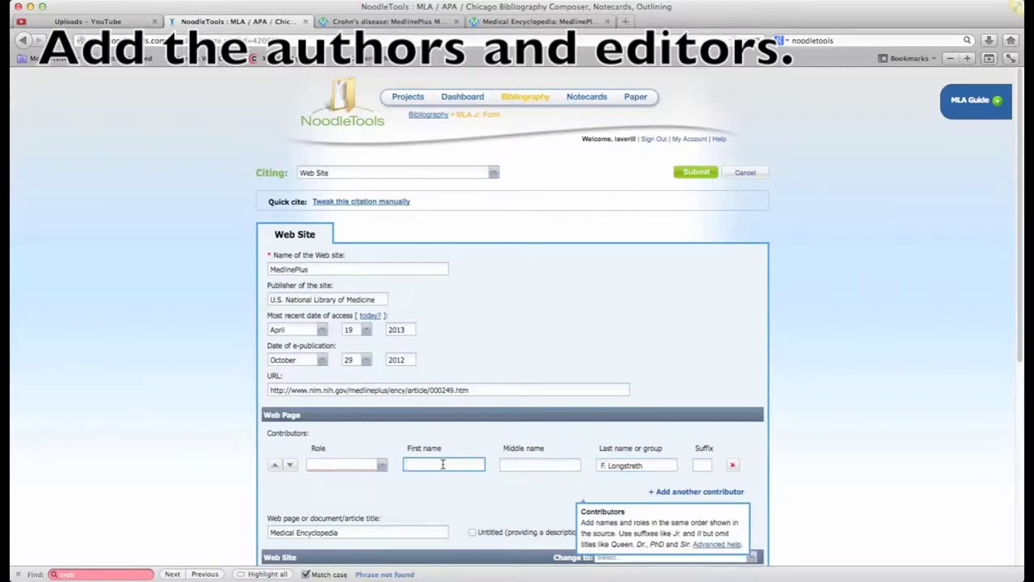
{"action": "key", "text": "super+v"}
{"action": "left_click", "coordinate": [382, 465]}
{"action": "left_click", "coordinate": [377, 478]}
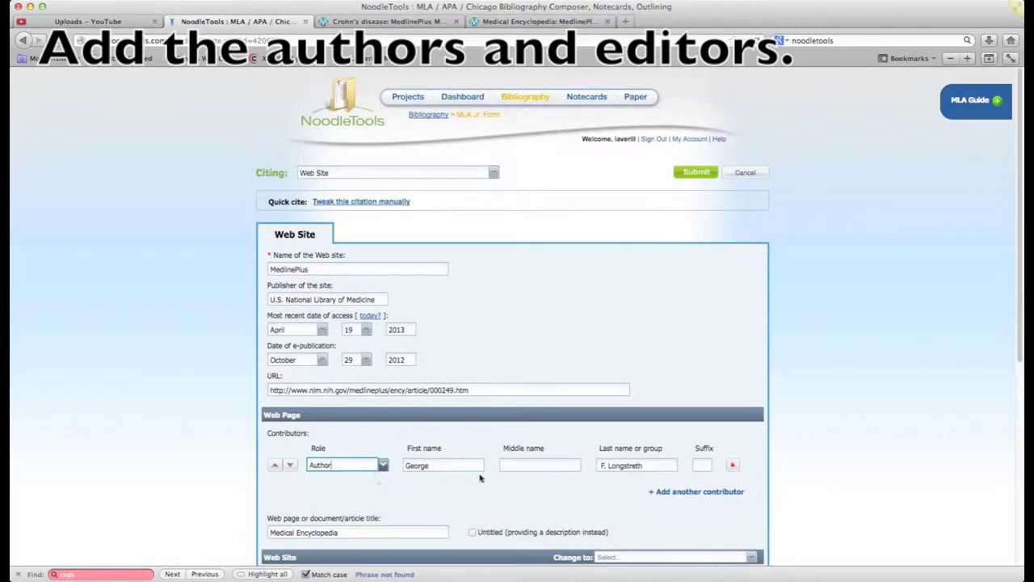
- Move the author's middle initial into the middle name field, leaving only the surname as the last name
{"action": "left_click", "coordinate": [603, 465]}
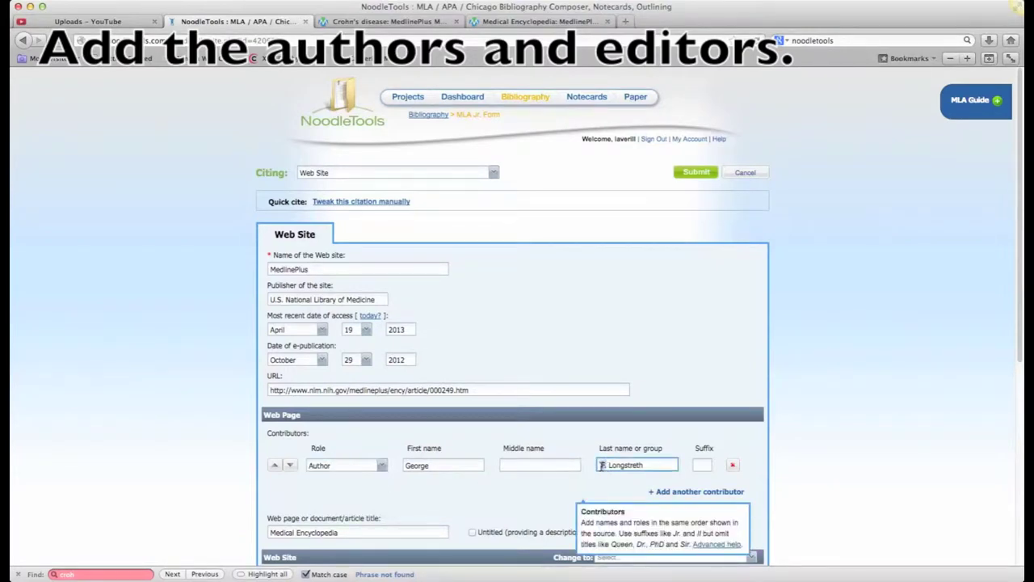
{"action": "key", "text": "Delete"}
{"action": "key", "text": "Delete"}
{"action": "key", "text": "Delete"}
{"action": "left_click", "coordinate": [539, 465]}
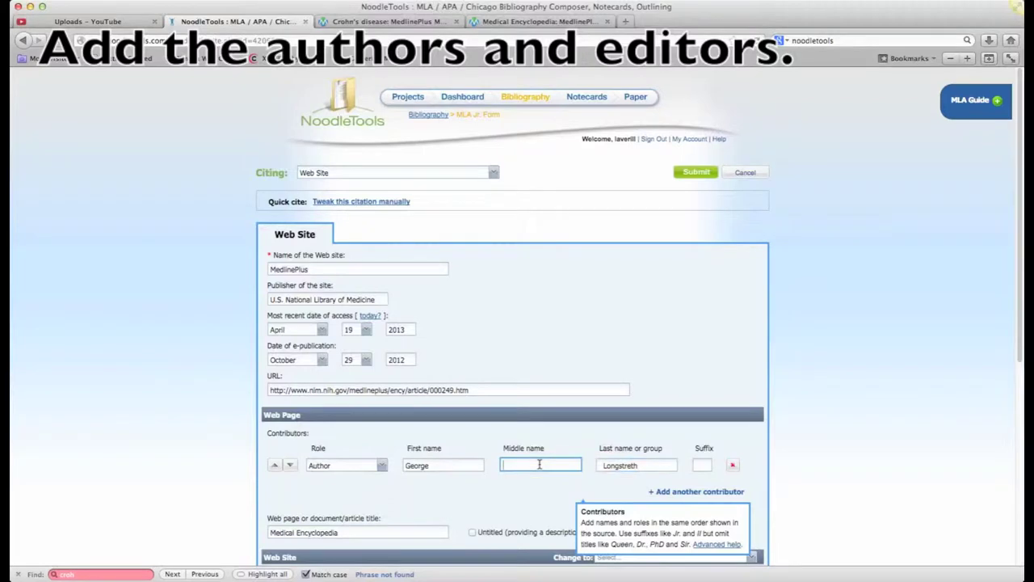
{"action": "left_click", "coordinate": [603, 465]}
{"action": "key", "text": "Delete"}
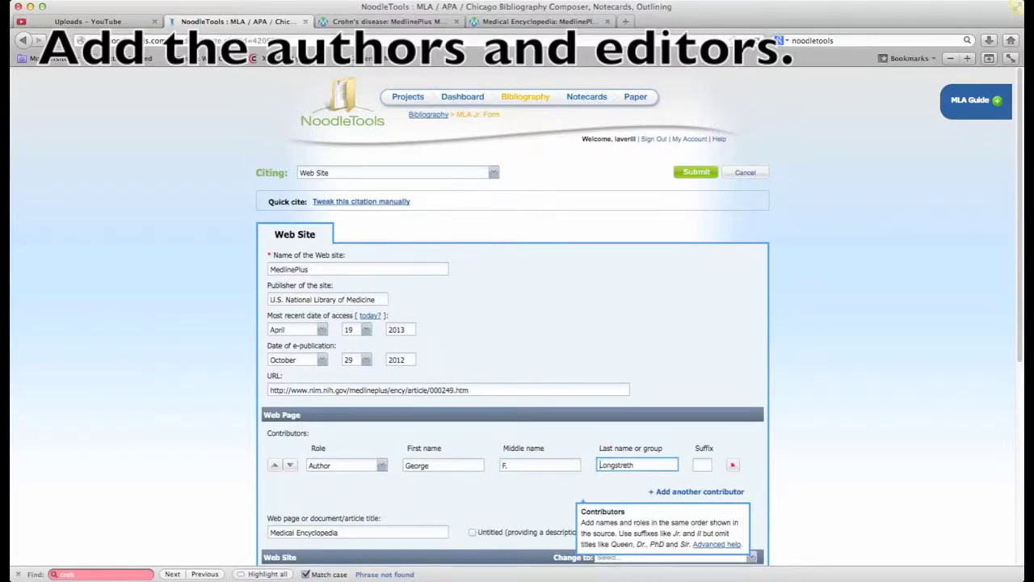
- Add a second contributor to the web page citation with the role Editor
{"action": "left_click", "coordinate": [679, 492]}
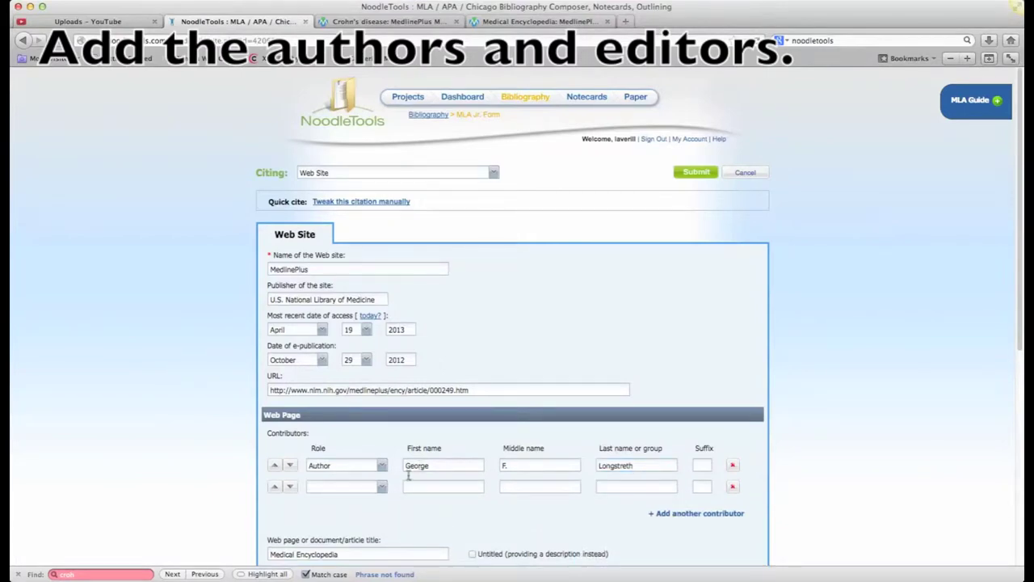
{"action": "left_click", "coordinate": [381, 486]}
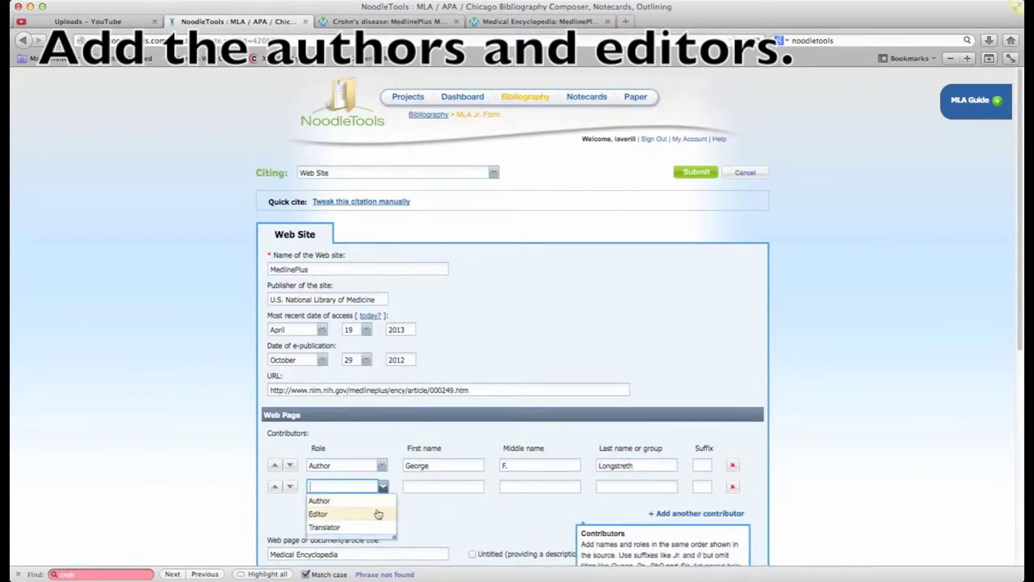
{"action": "left_click", "coordinate": [377, 513]}
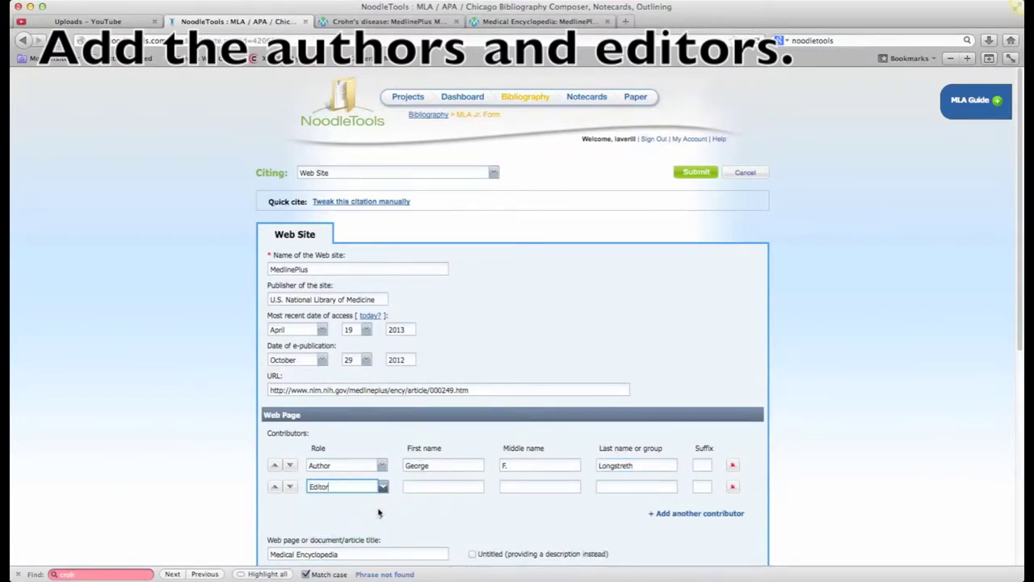
- Copy the first editorial team member's name from the article and split it into the second contributor's first and last name fields
{"action": "left_click", "coordinate": [446, 23]}
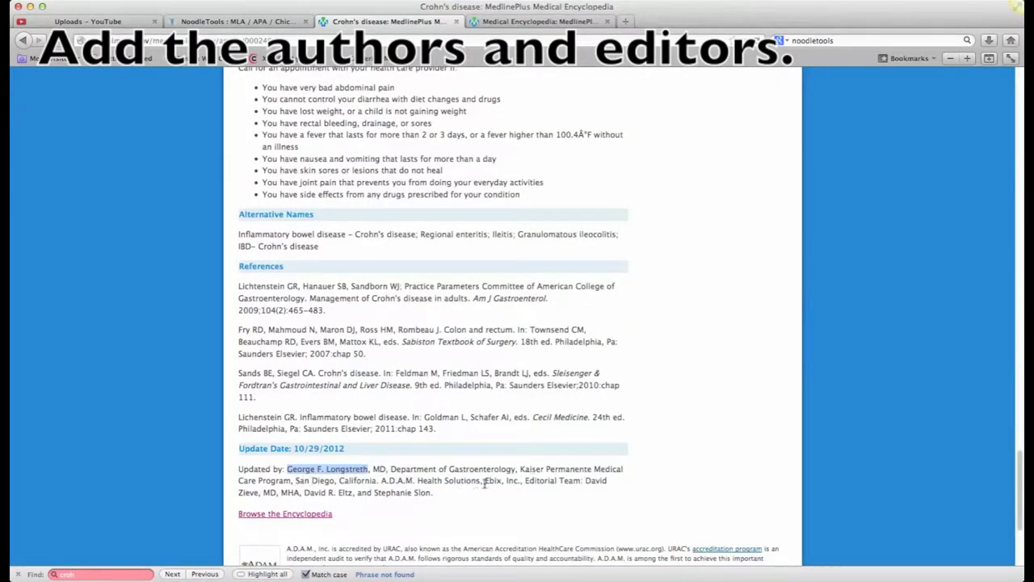
{"action": "left_click_drag", "start_coordinate": [585, 481], "coordinate": [259, 492]}
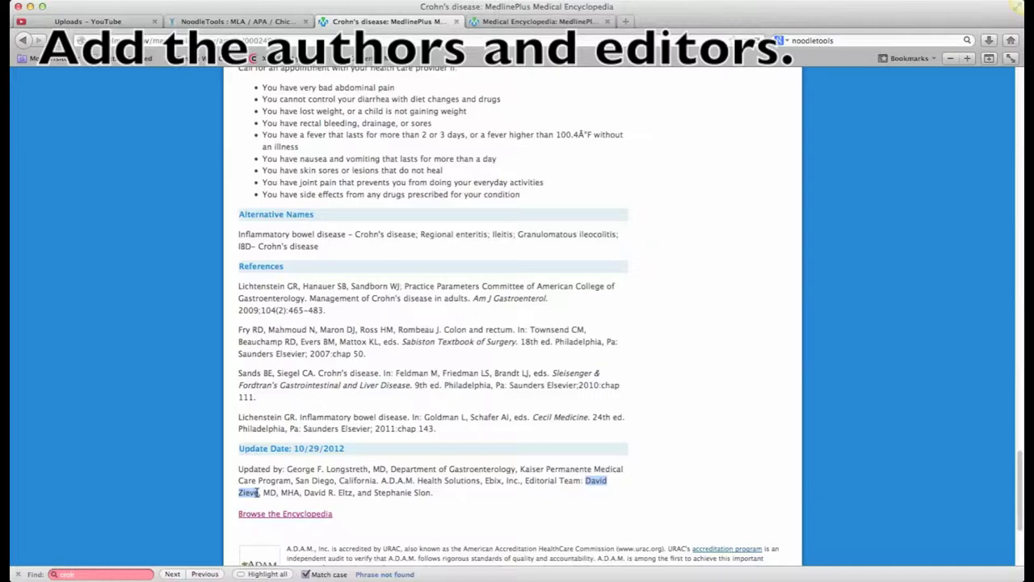
{"action": "left_click", "coordinate": [278, 22]}
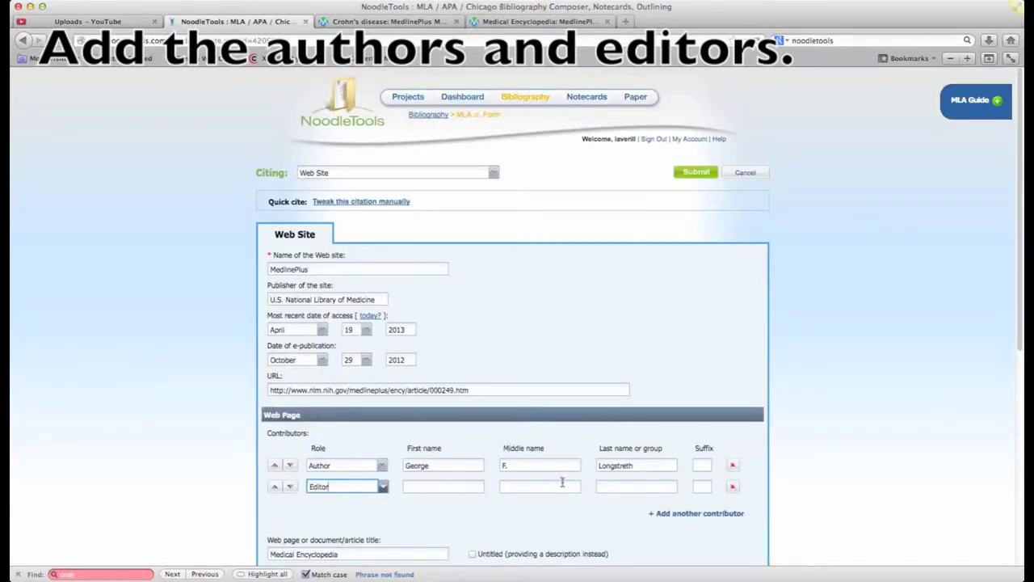
{"action": "left_click", "coordinate": [601, 485]}
{"action": "key", "text": "super+v"}
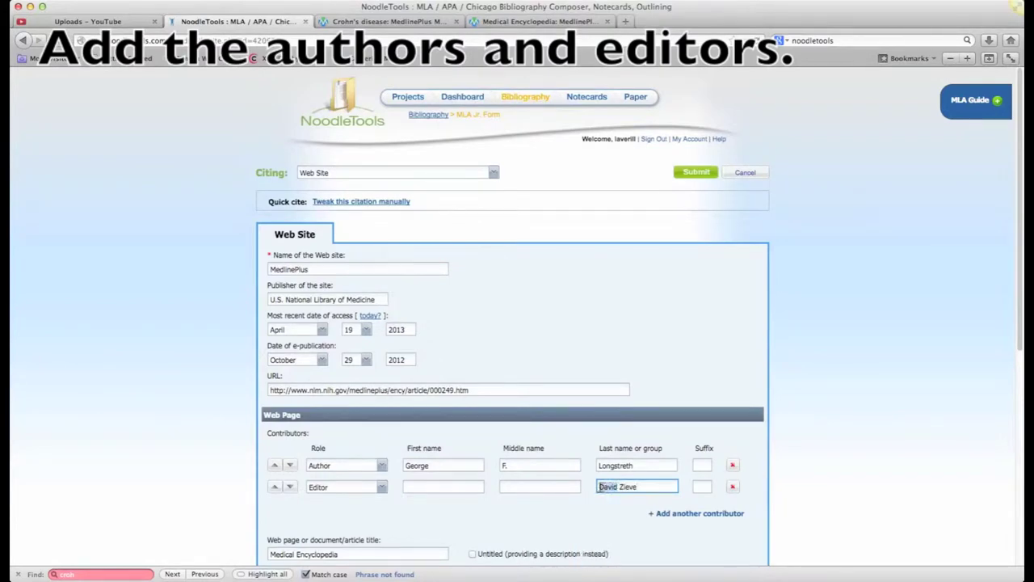
{"action": "key", "text": "super+x"}
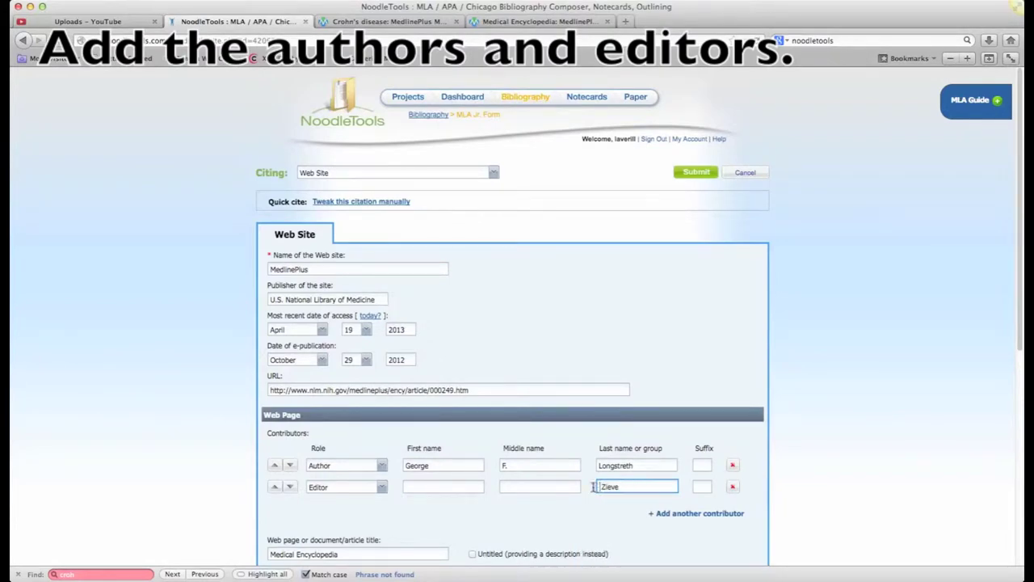
{"action": "left_click", "coordinate": [470, 485]}
{"action": "key", "text": "super+v"}
{"action": "left_click", "coordinate": [600, 488]}
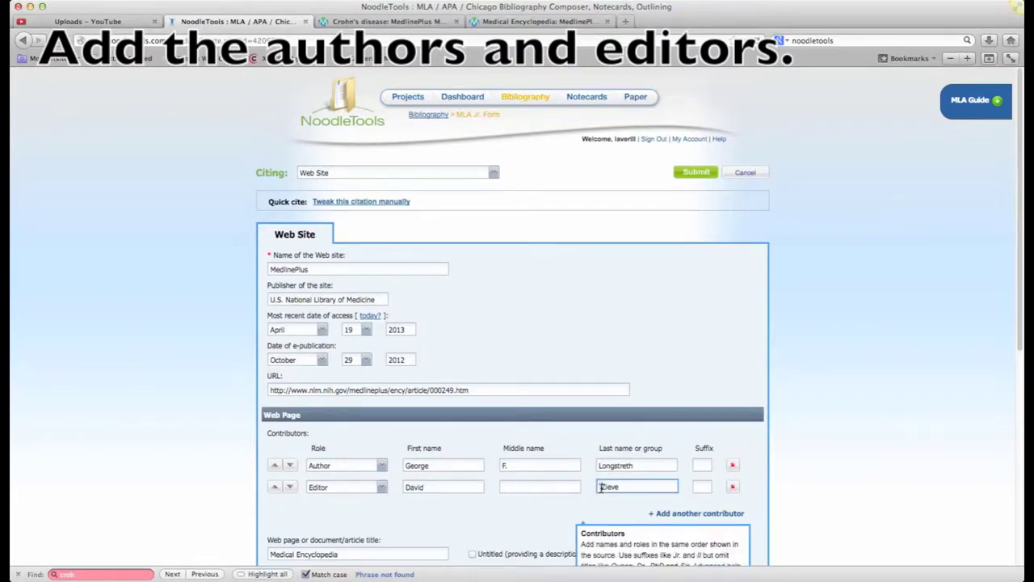
- Add a third contributor to the web page citation with the role Editor
{"action": "left_click", "coordinate": [670, 513]}
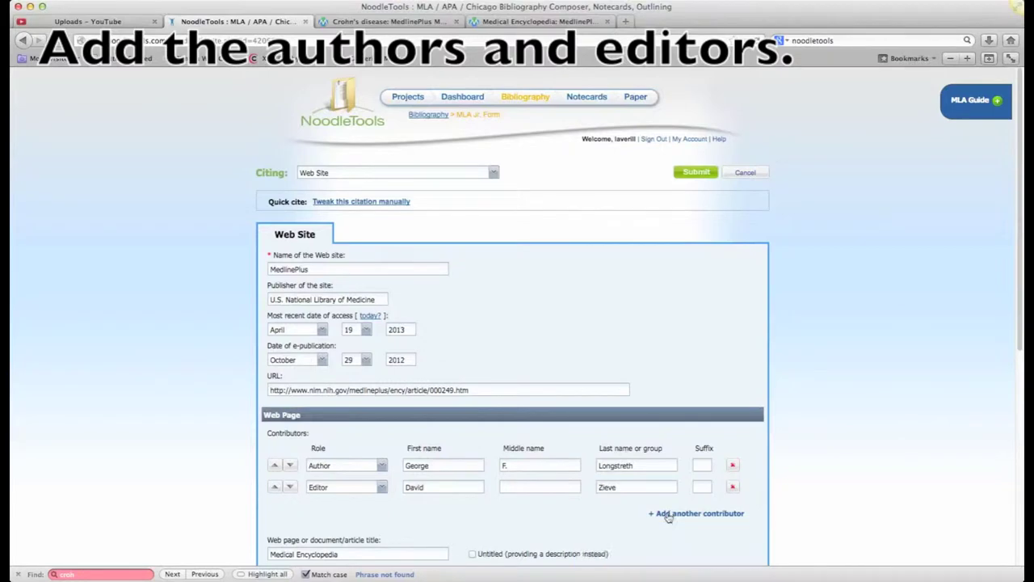
{"action": "left_click", "coordinate": [381, 508]}
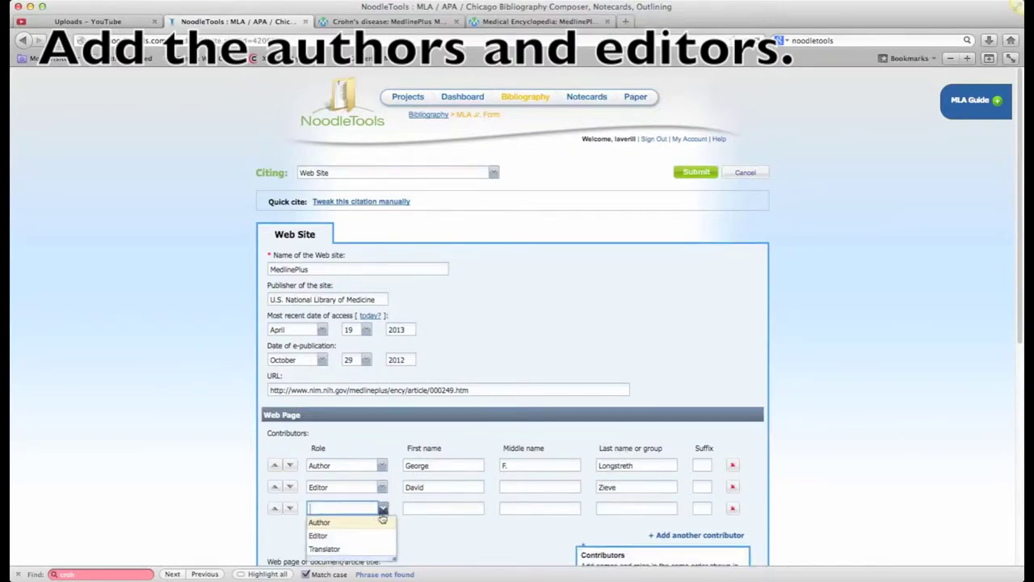
{"action": "left_click", "coordinate": [374, 534]}
{"action": "left_click", "coordinate": [411, 508]}
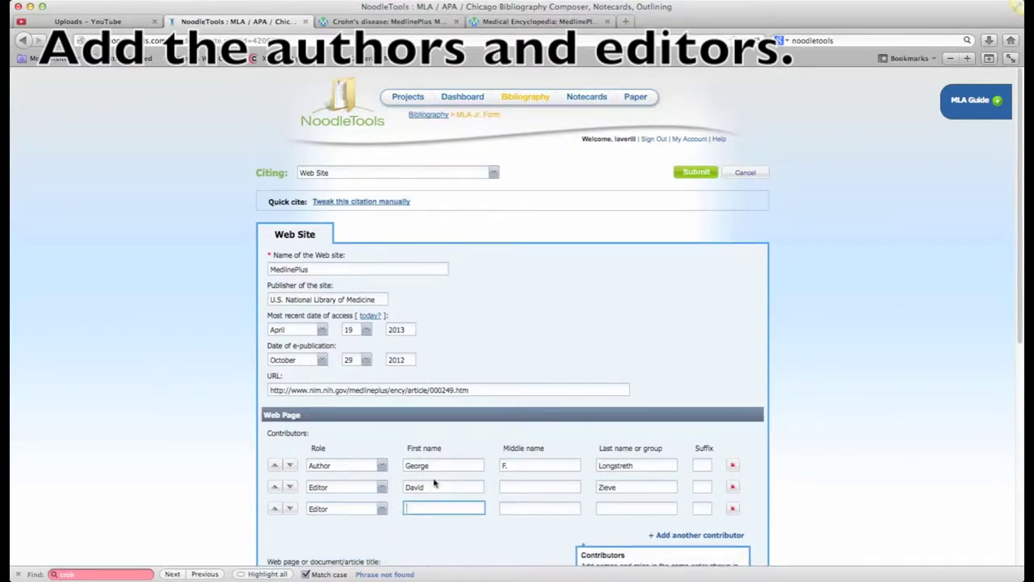
- Copy the second editorial team member's full name from the Crohn's disease article into the third contributor's last name field
{"action": "left_click", "coordinate": [404, 25]}
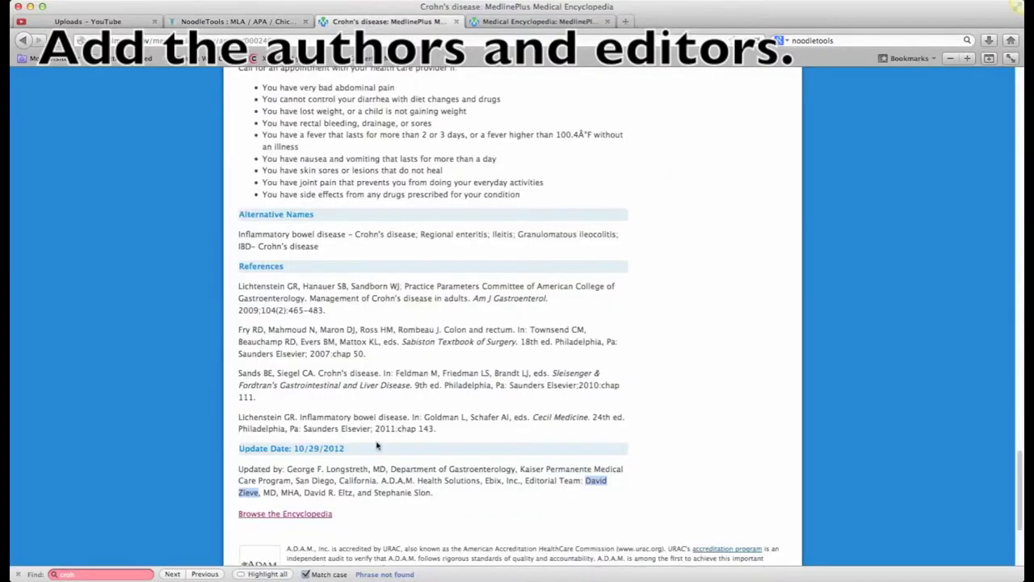
{"action": "left_click_drag", "start_coordinate": [353, 493], "coordinate": [305, 493]}
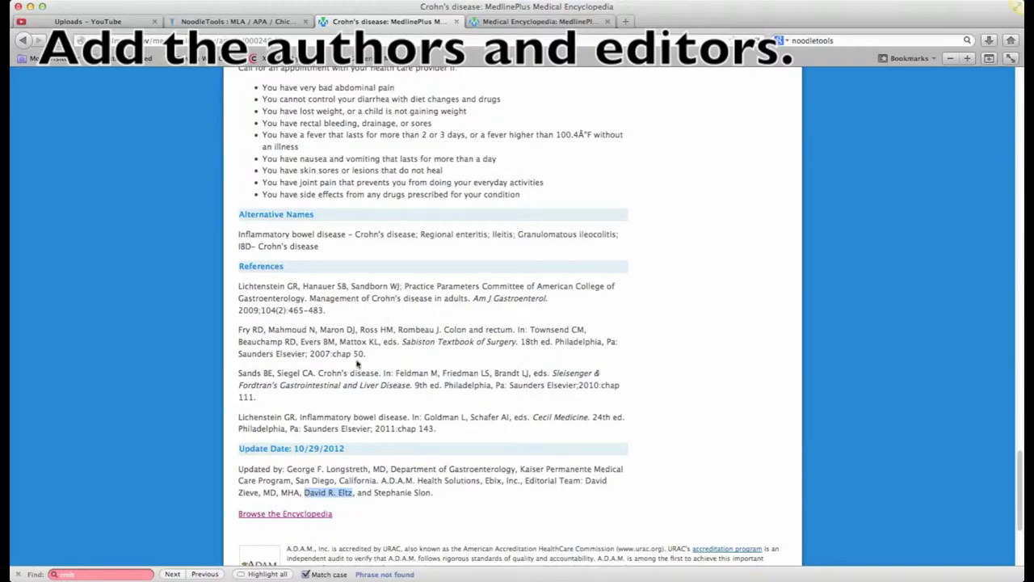
{"action": "left_click", "coordinate": [272, 25]}
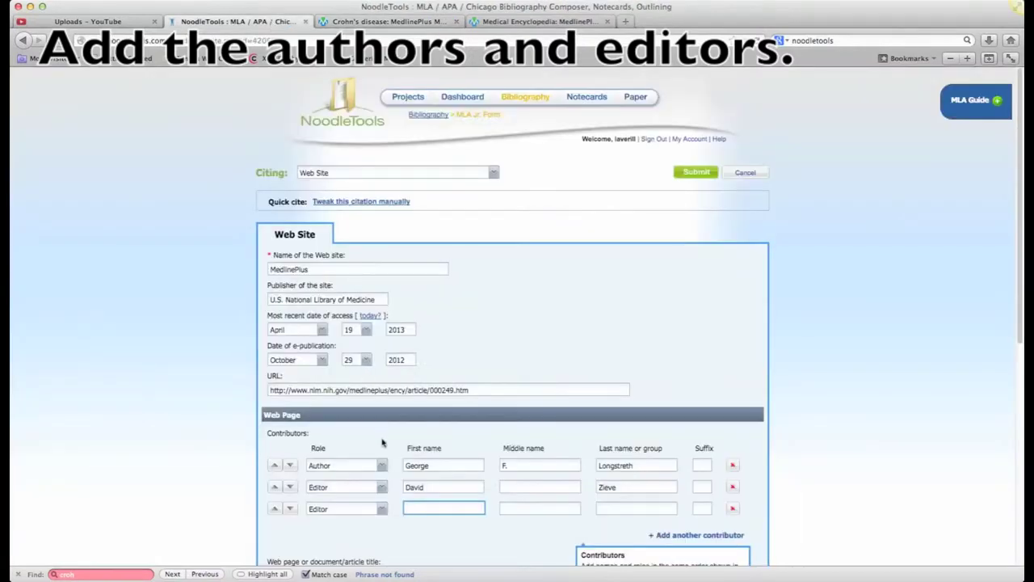
{"action": "left_click", "coordinate": [598, 507]}
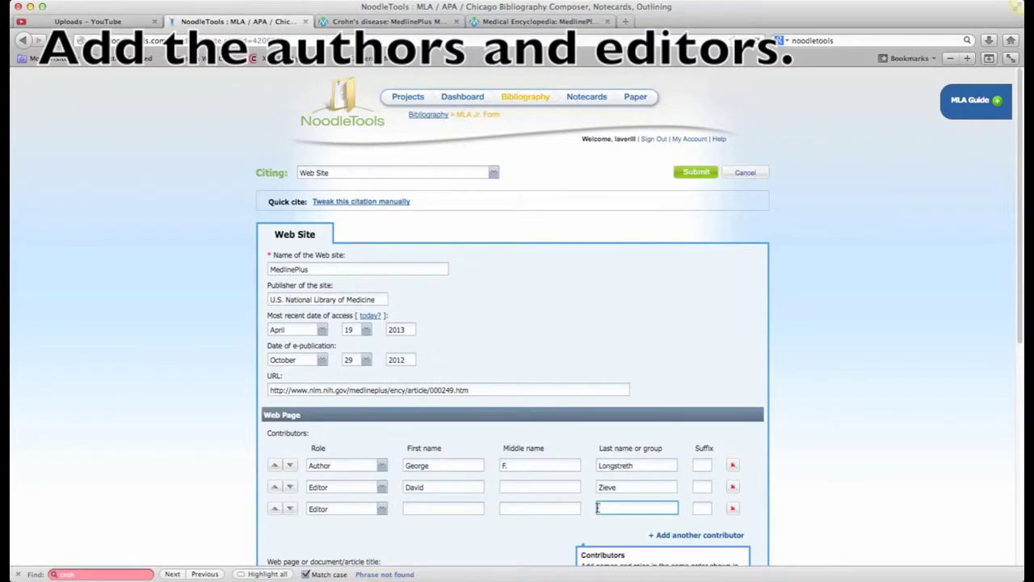
{"action": "key", "text": "super+v"}
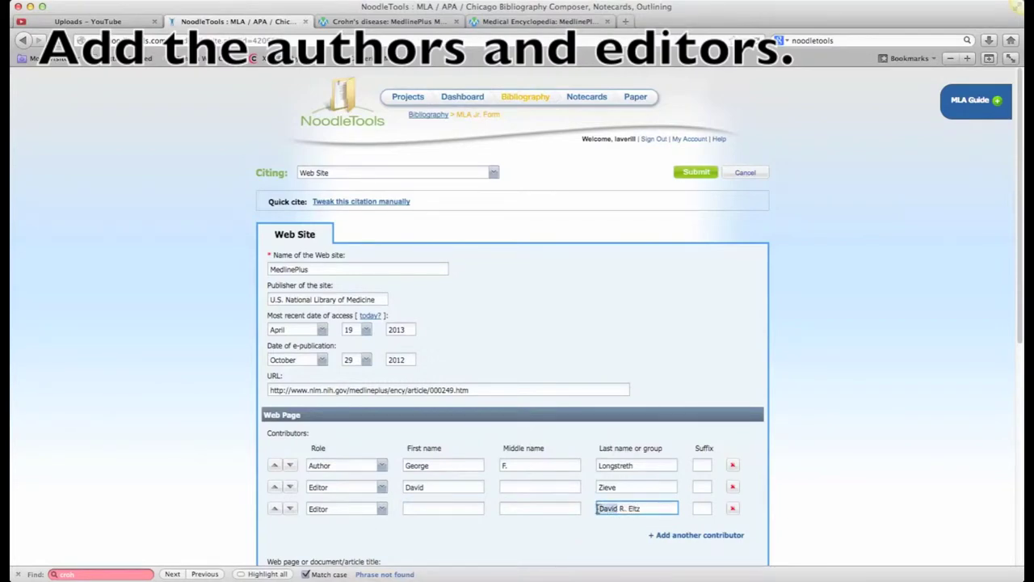
- Move the third contributor's first name and middle initial into their own fields, leaving only the surname as the last name
{"action": "key", "text": "super+x"}
{"action": "left_click", "coordinate": [474, 508]}
{"action": "key", "text": "super+v"}
{"action": "left_click", "coordinate": [604, 508]}
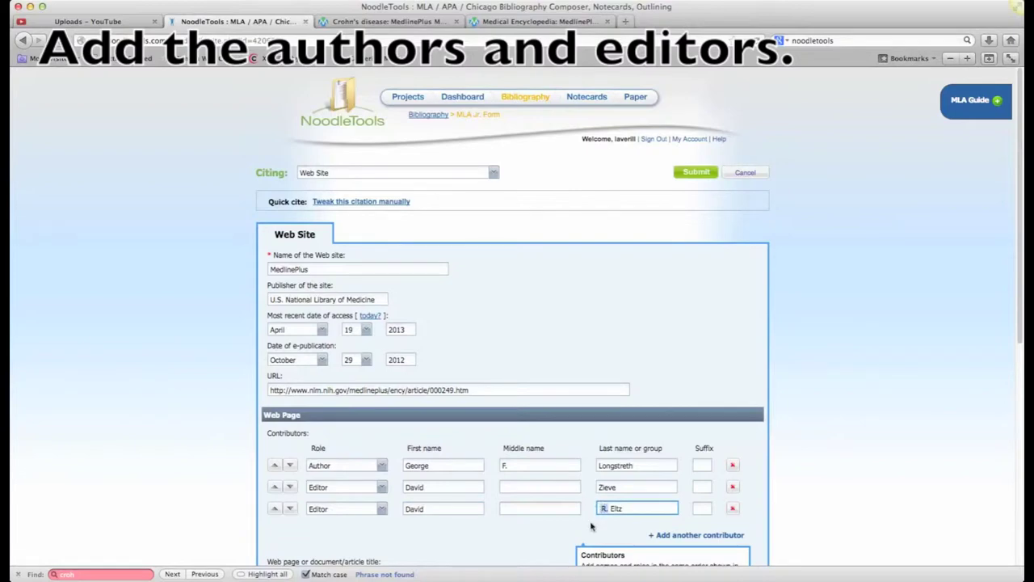
{"action": "key", "text": "super+x"}
{"action": "left_click", "coordinate": [505, 509]}
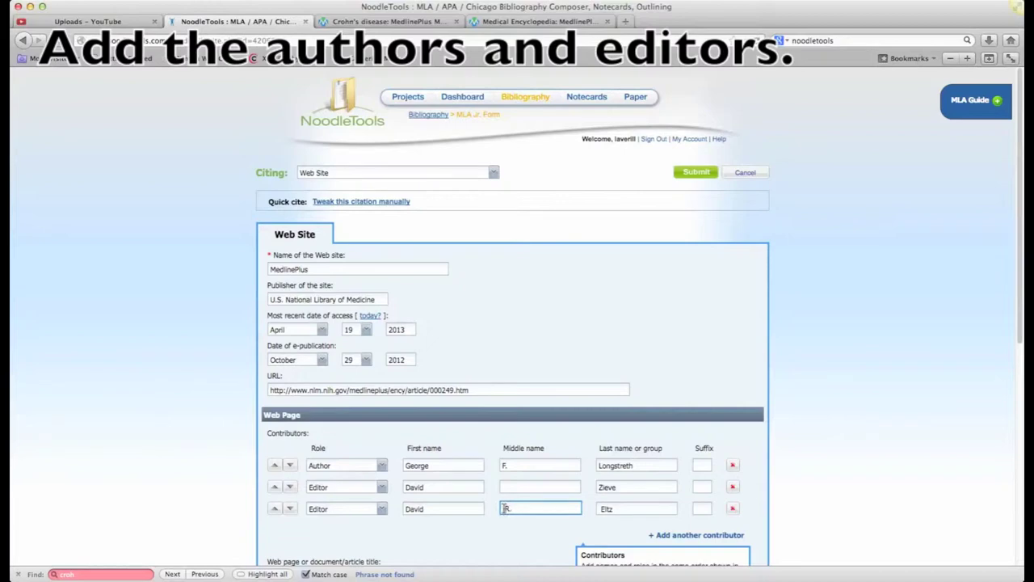
{"action": "left_click", "coordinate": [600, 508]}
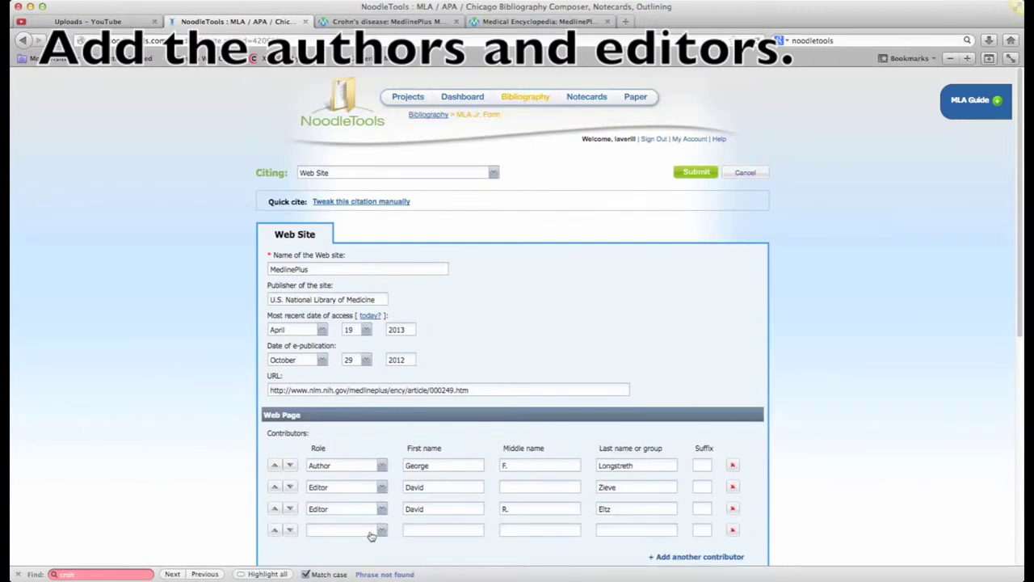
- Add a fourth contributor as Editor and fill in the last editorial team member's first and last name from the article
{"action": "left_click", "coordinate": [381, 531]}
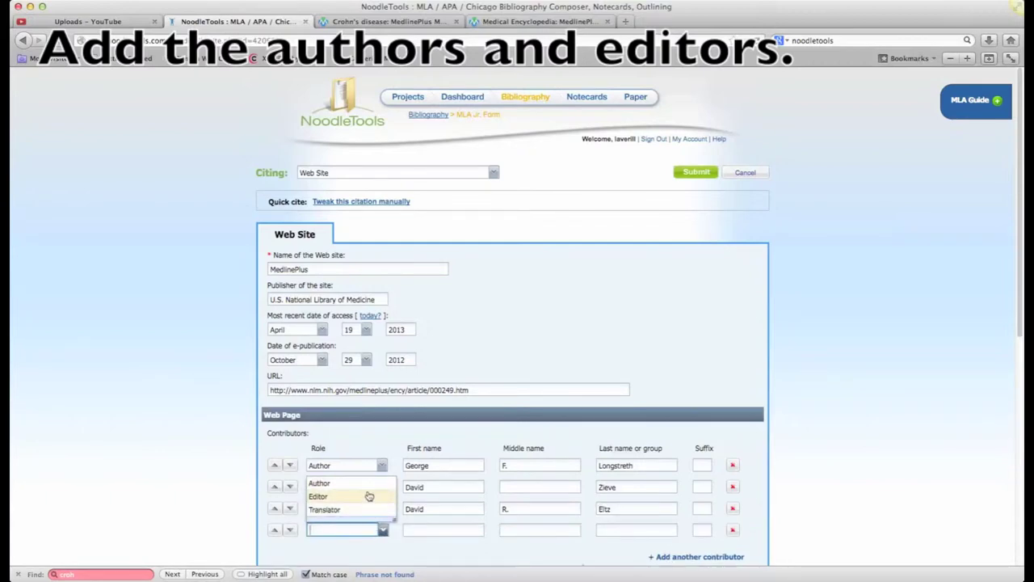
{"action": "left_click", "coordinate": [365, 493]}
{"action": "left_click", "coordinate": [379, 21]}
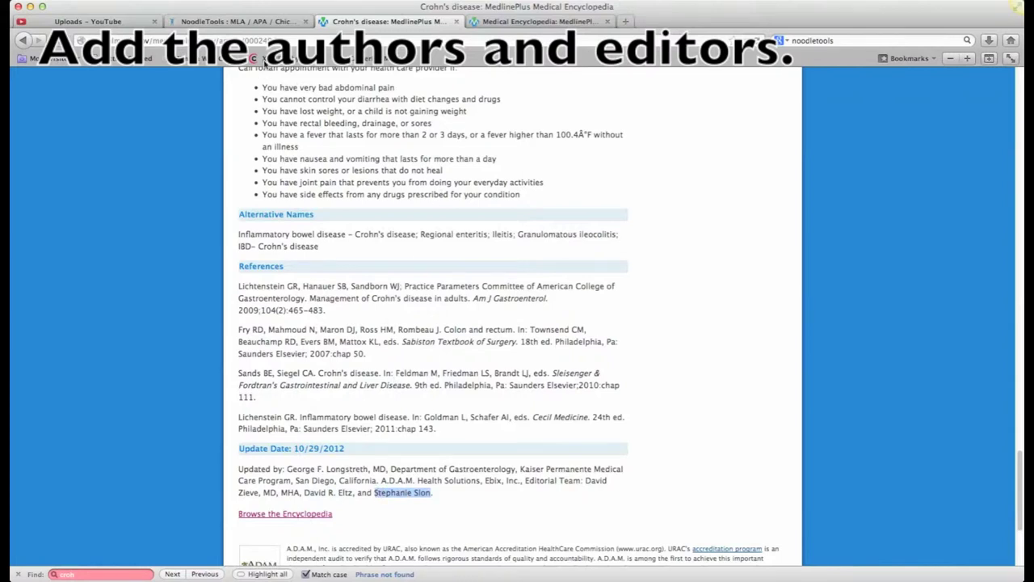
{"action": "left_click", "coordinate": [271, 21]}
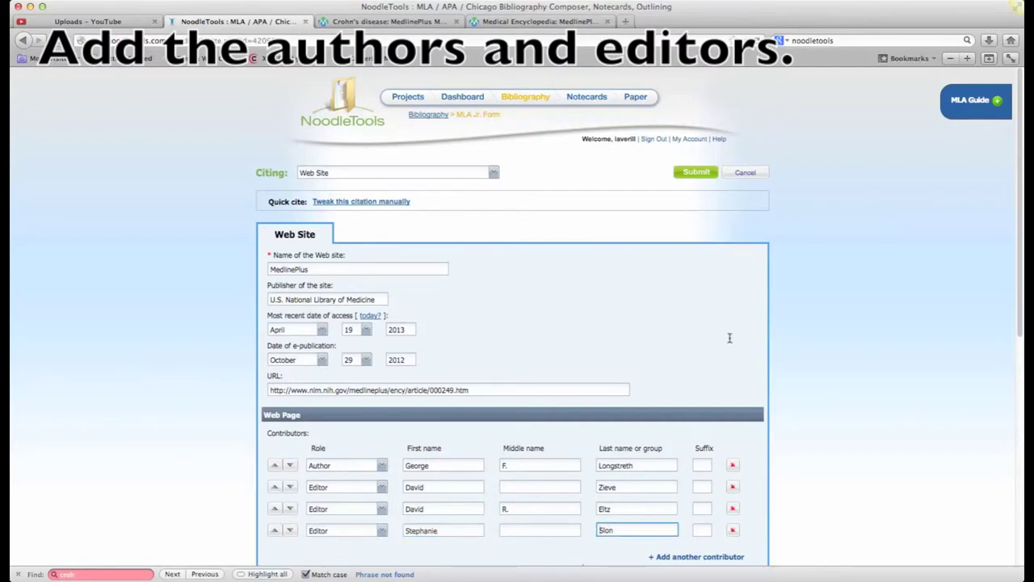
- Replace the citation's web page title with the heading "Crohn's disease" copied from the top of the article
{"action": "left_click_drag", "start_coordinate": [1018, 260], "coordinate": [1015, 434]}
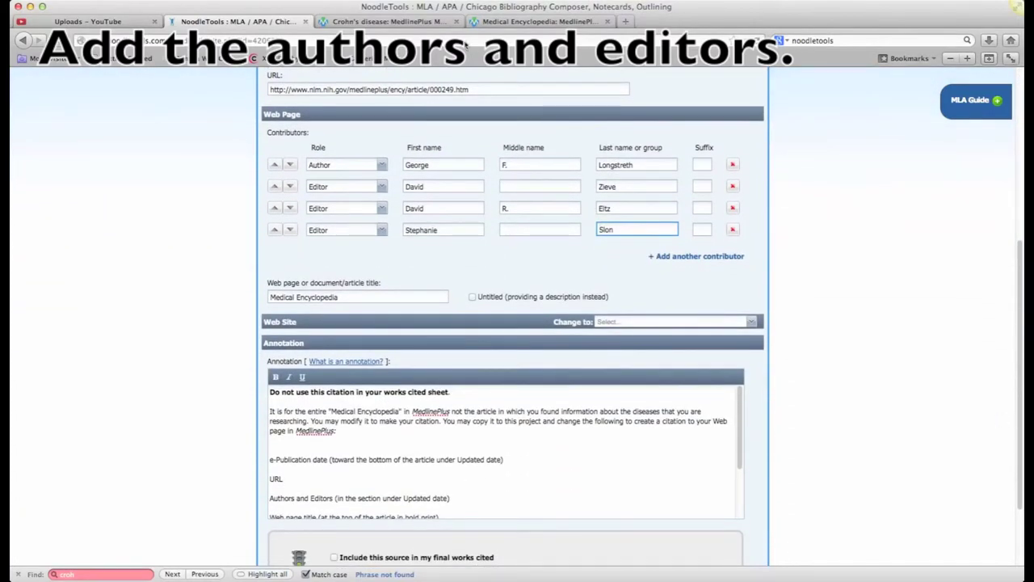
{"action": "left_click", "coordinate": [439, 24]}
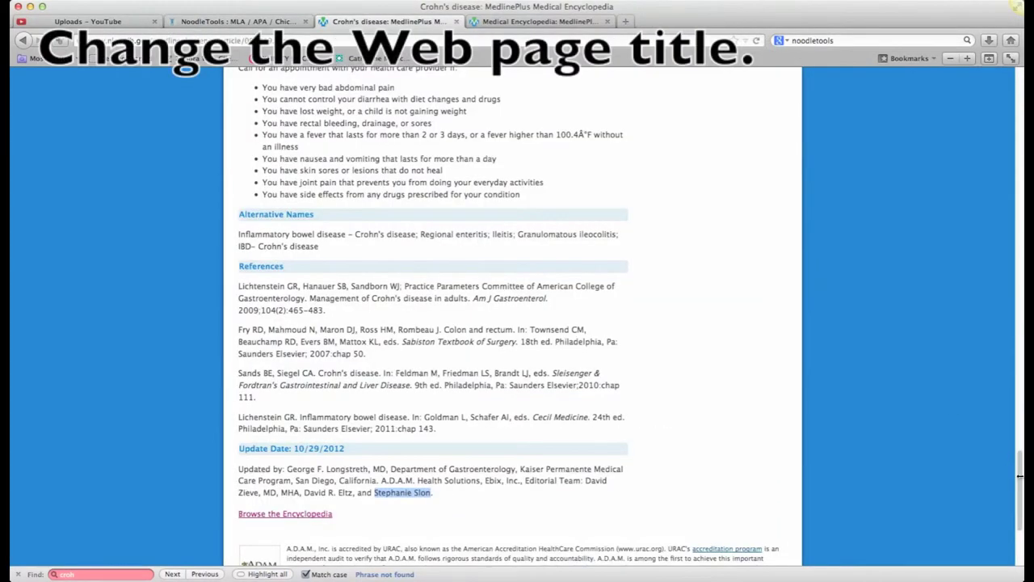
{"action": "left_click_drag", "start_coordinate": [1018, 479], "coordinate": [1017, 97]}
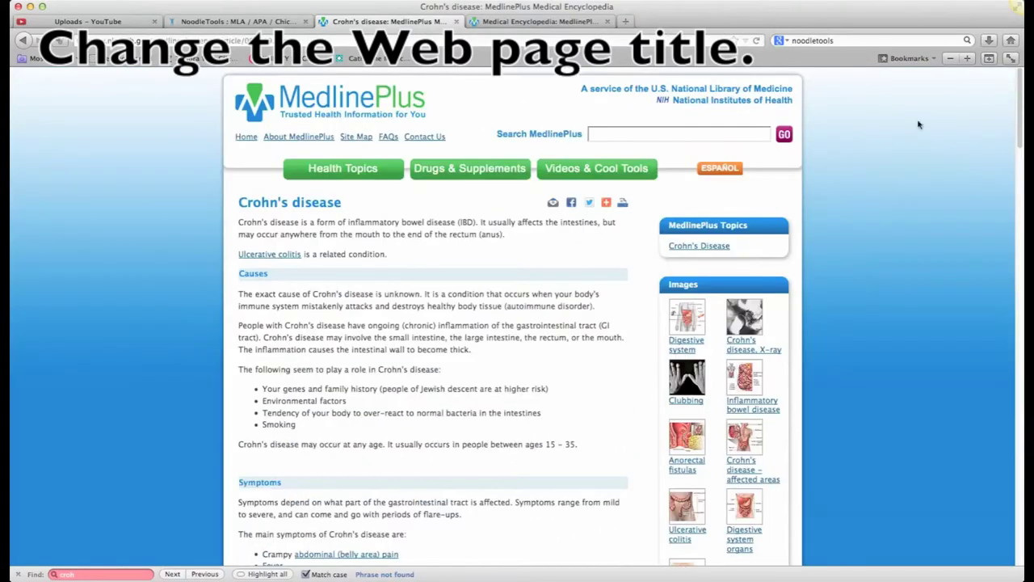
{"action": "left_click_drag", "start_coordinate": [238, 204], "coordinate": [286, 204]}
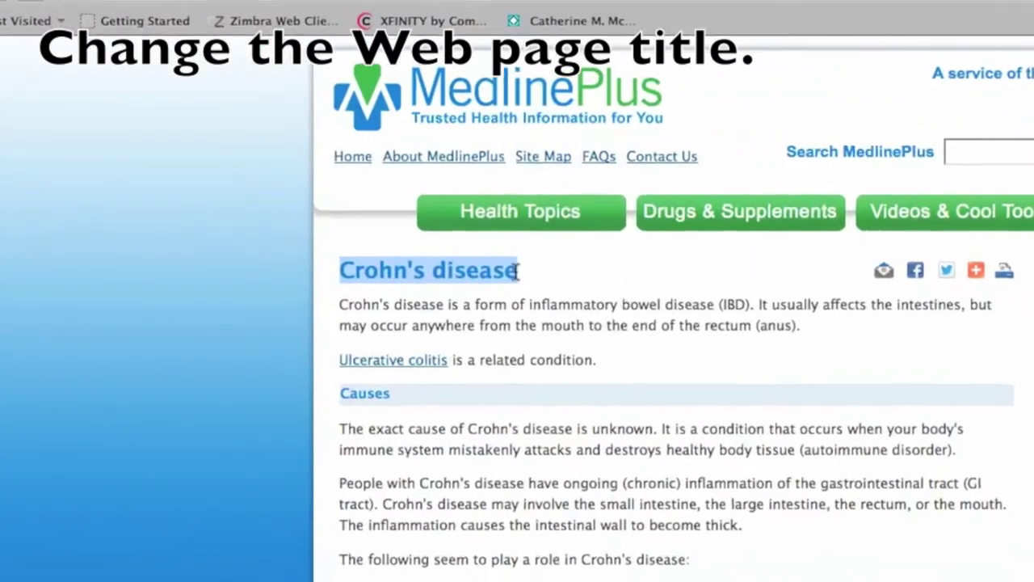
{"action": "left_click", "coordinate": [191, 16]}
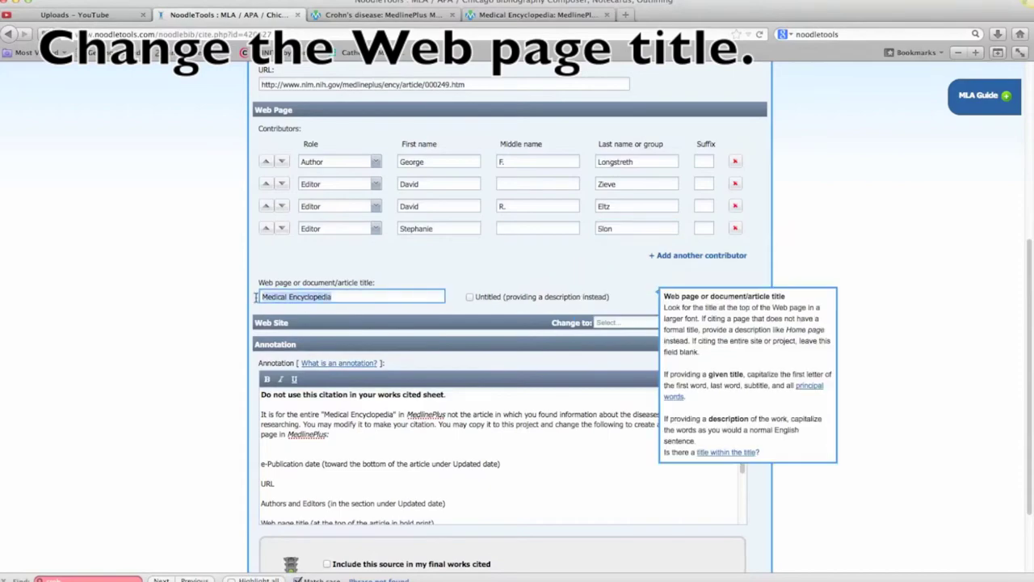
{"action": "key", "text": "super+v"}
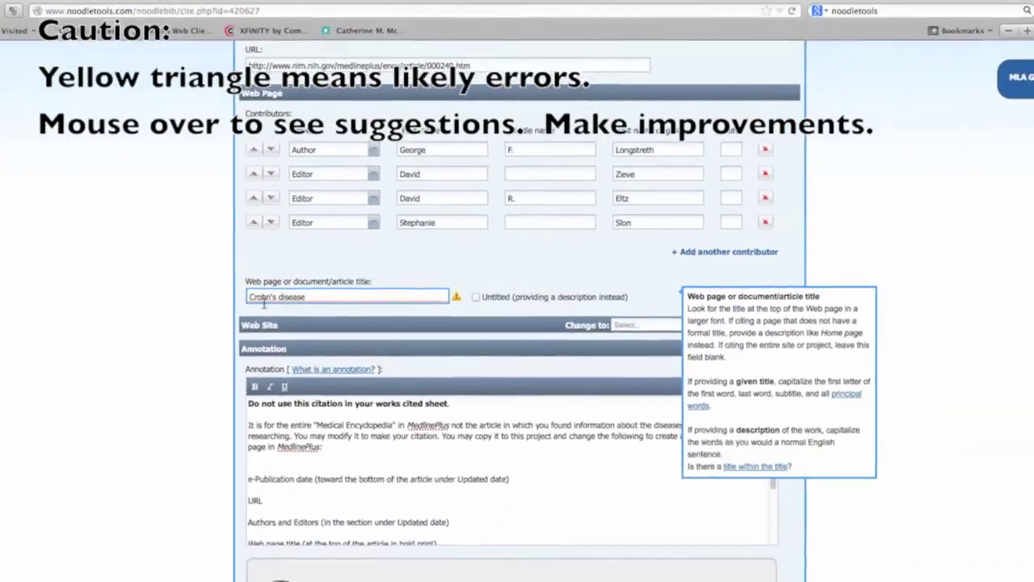
- Capitalize the second word of the web page title so it reads "Crohn's Disease"
{"action": "mouse_move", "coordinate": [457, 298]}
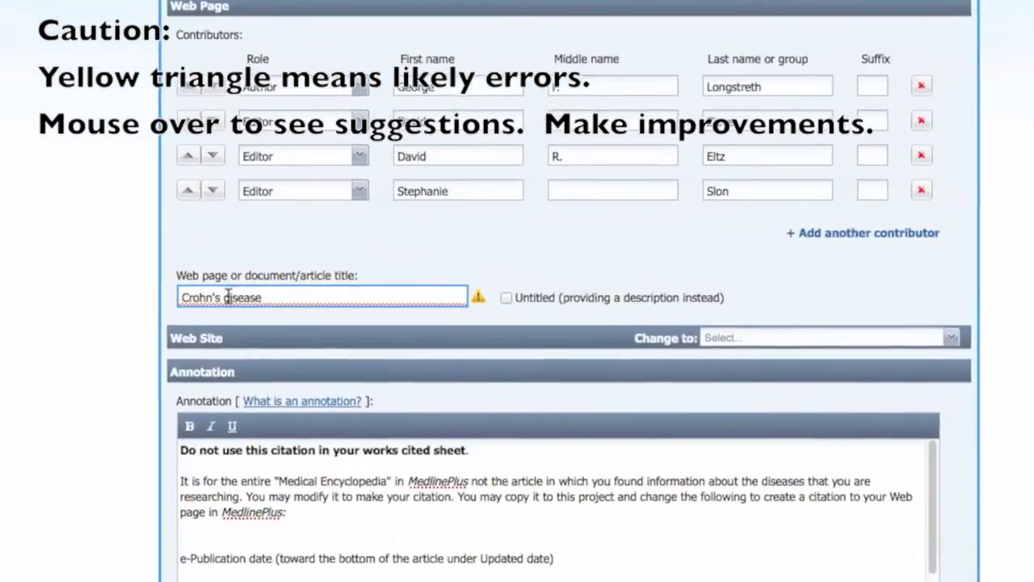
{"action": "left_click", "coordinate": [209, 299]}
{"action": "key", "text": "BackSpace"}
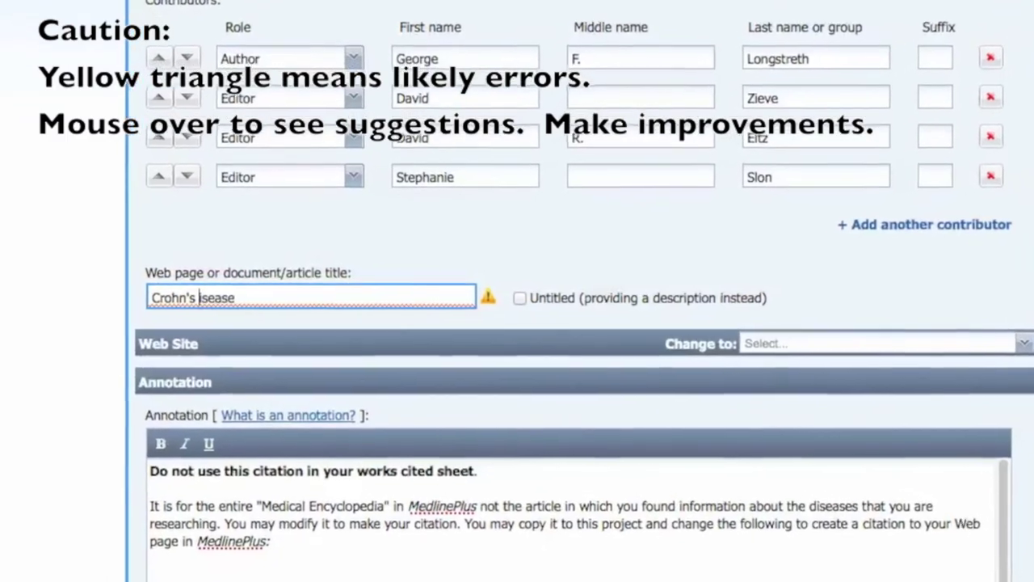
{"action": "type", "text": "D"}
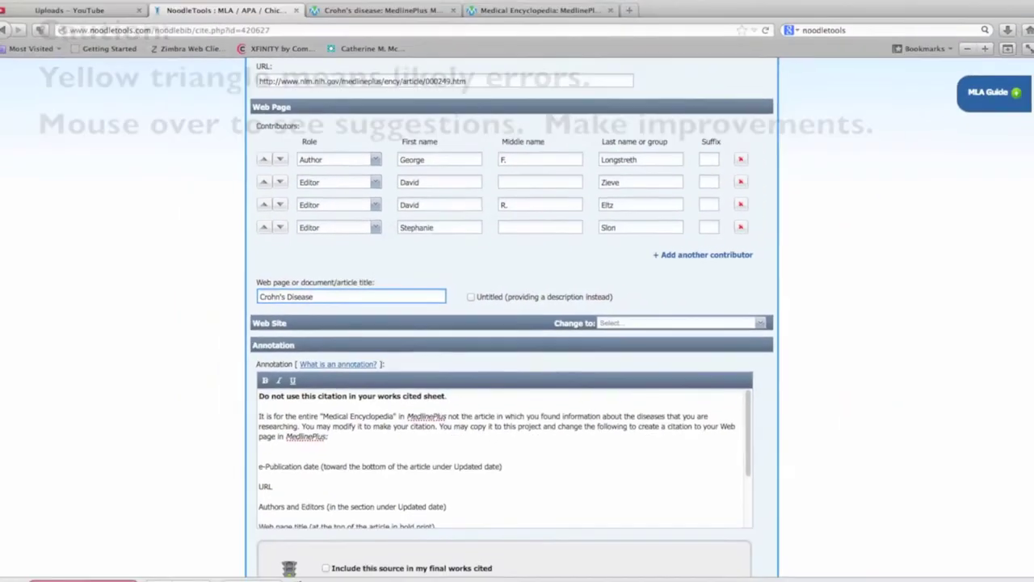
- Delete the entire annotation text and include this source in the final works cited
{"action": "scroll", "coordinate": [1029, 308], "scroll_direction": "down", "scroll_amount": 3}
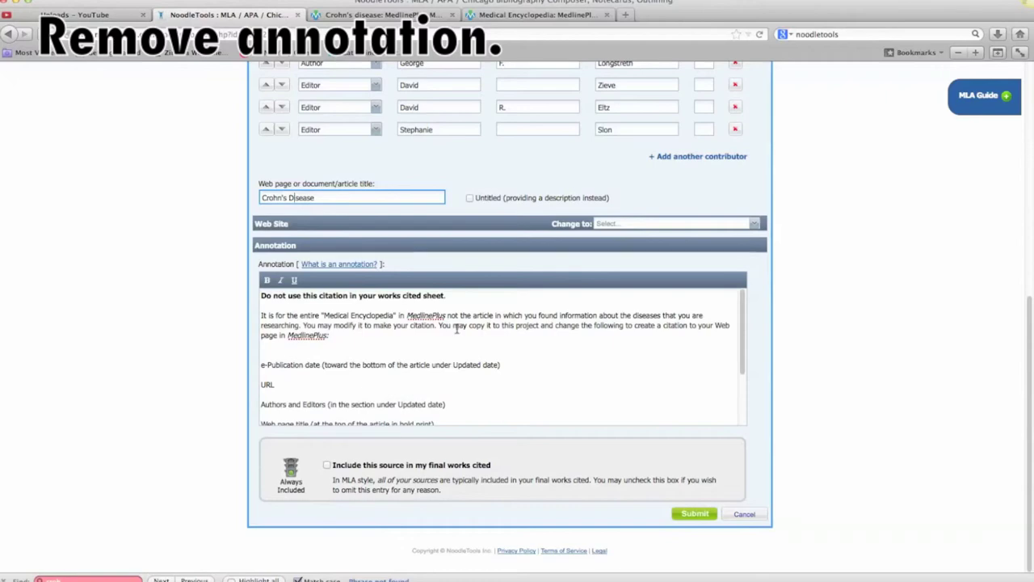
{"action": "left_click_drag", "start_coordinate": [269, 297], "coordinate": [264, 441]}
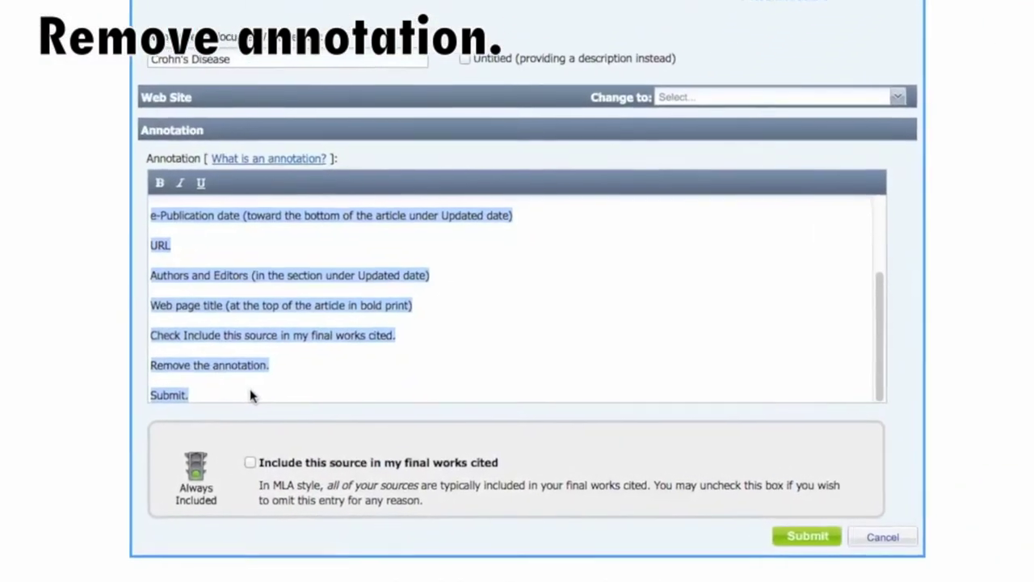
{"action": "key", "text": "Delete"}
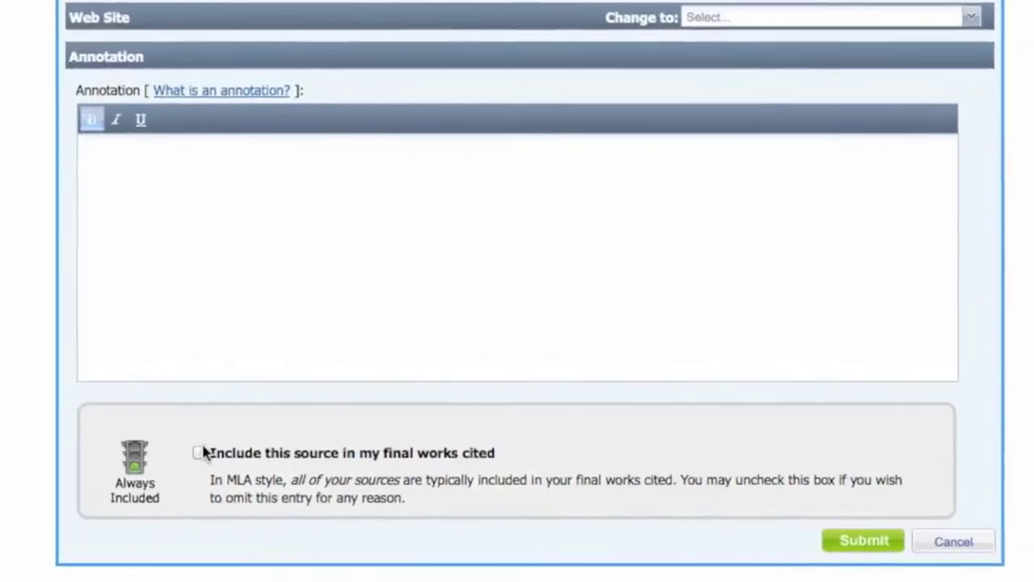
{"action": "left_click", "coordinate": [186, 450]}
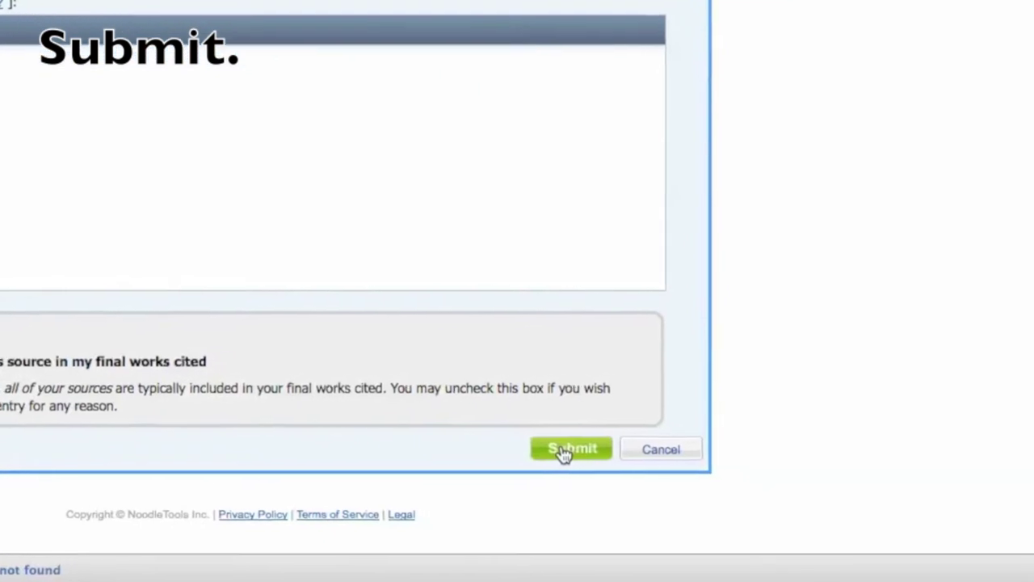
- Submit the citation and open a new notecard for the just edited entry in the bibliography
{"action": "left_click", "coordinate": [544, 440]}
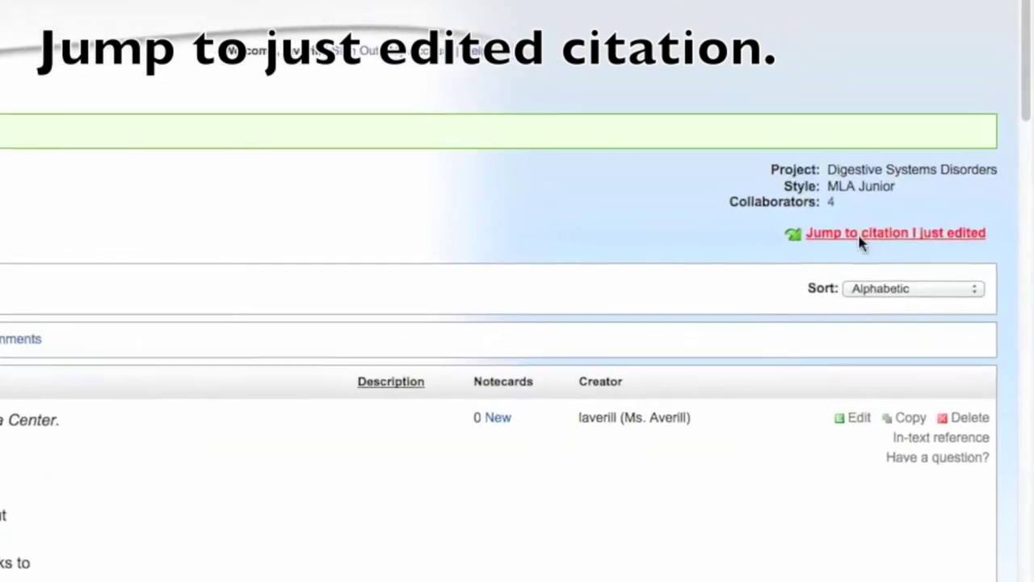
{"action": "left_click", "coordinate": [846, 233]}
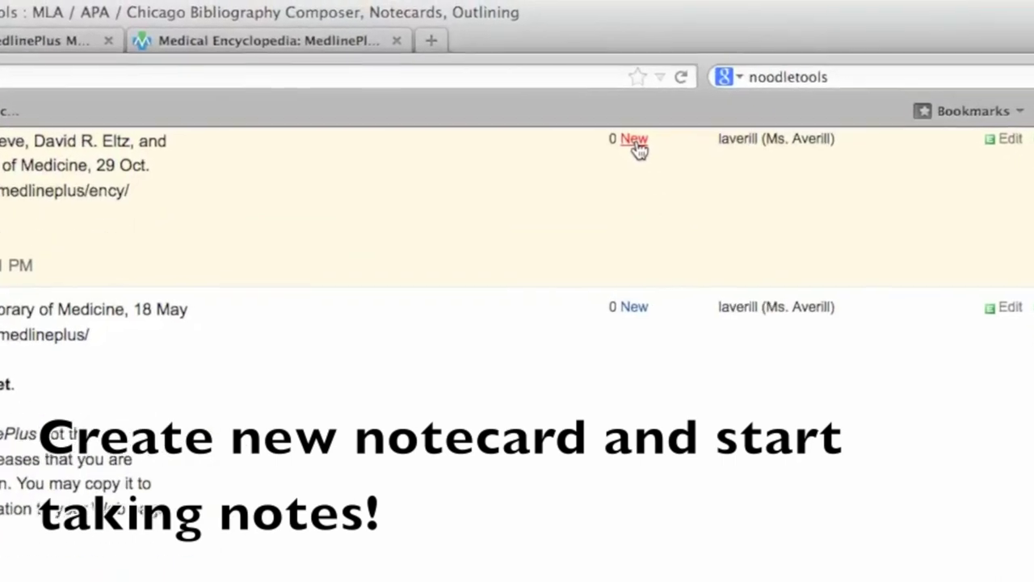
{"action": "left_click", "coordinate": [622, 153]}
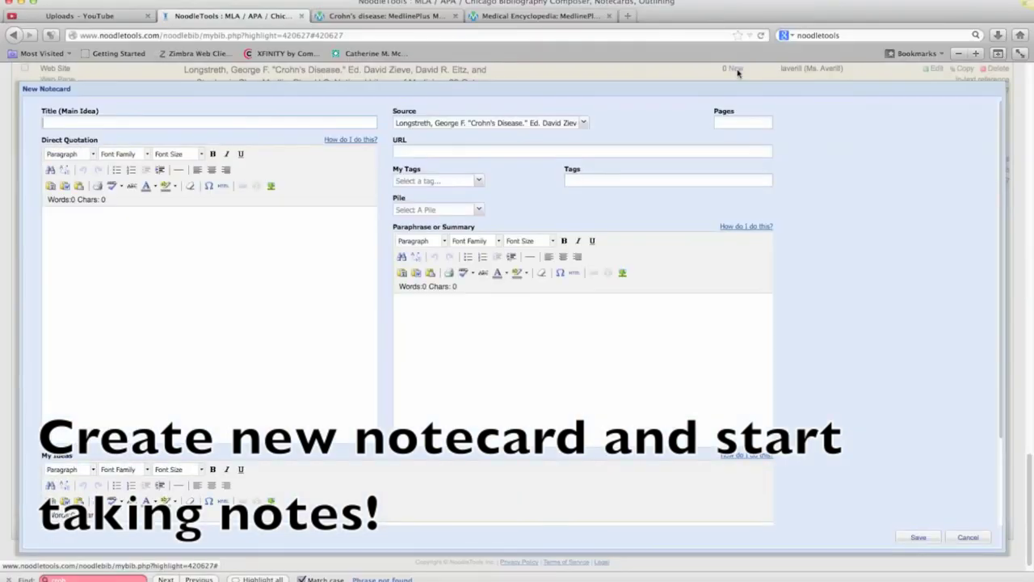